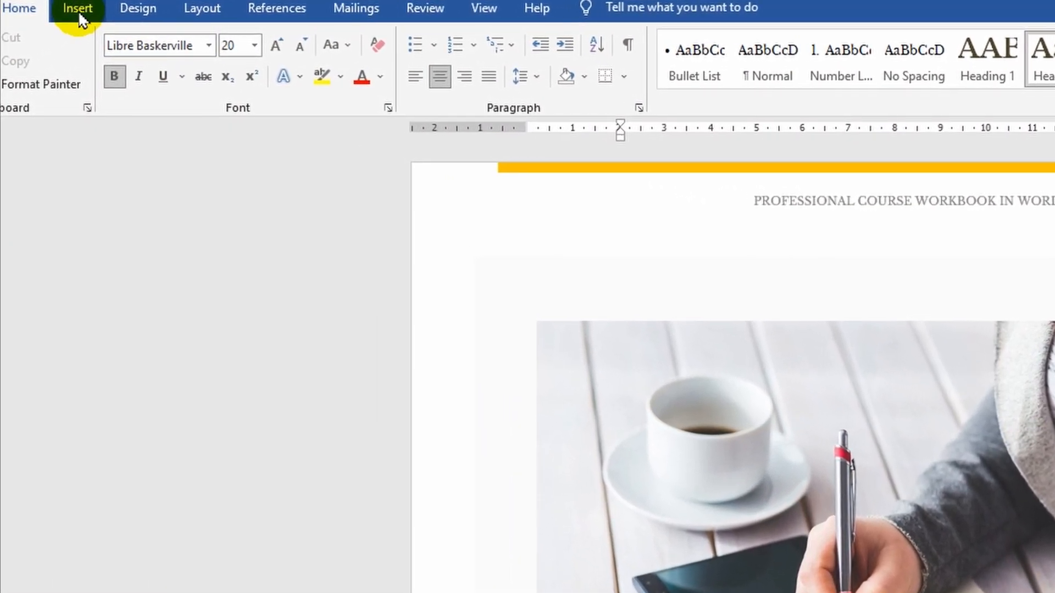
- Insert page numbers at the bottom of the page using the Plain Number 1 style
left_click(78, 12)
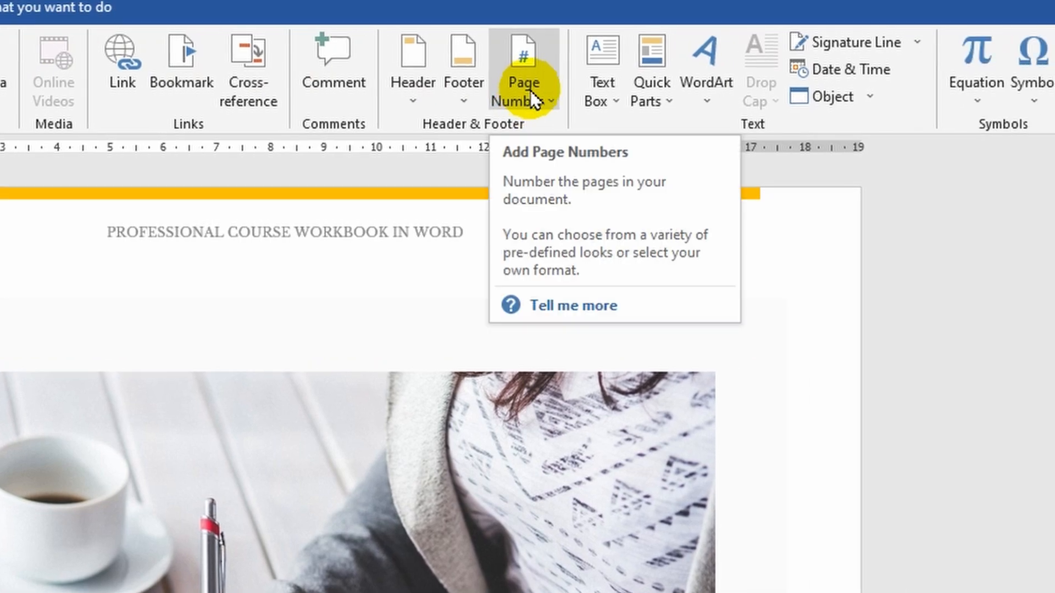
left_click(530, 90)
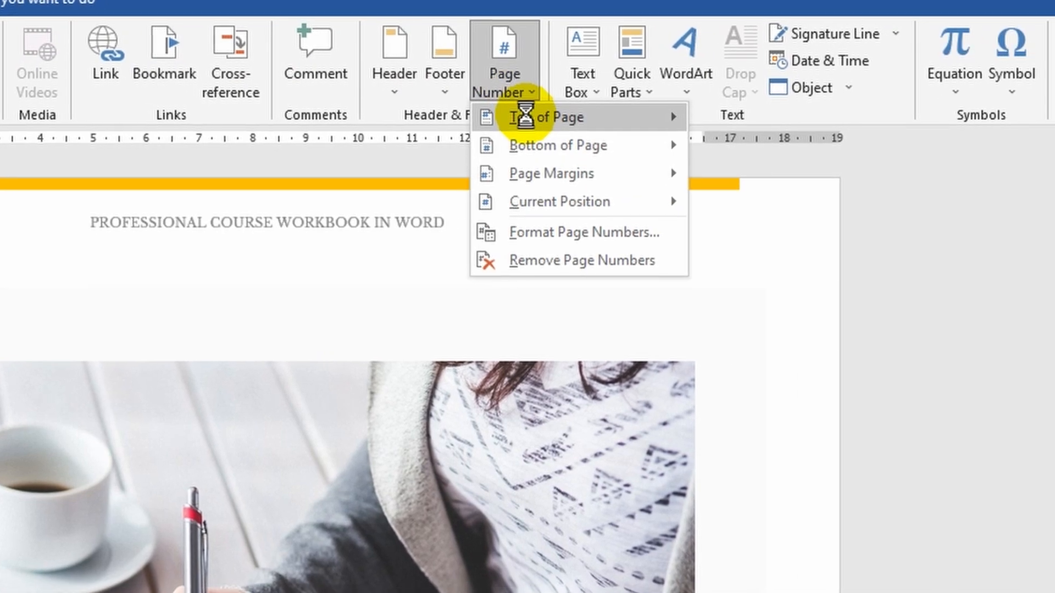
mouse_move(551, 126)
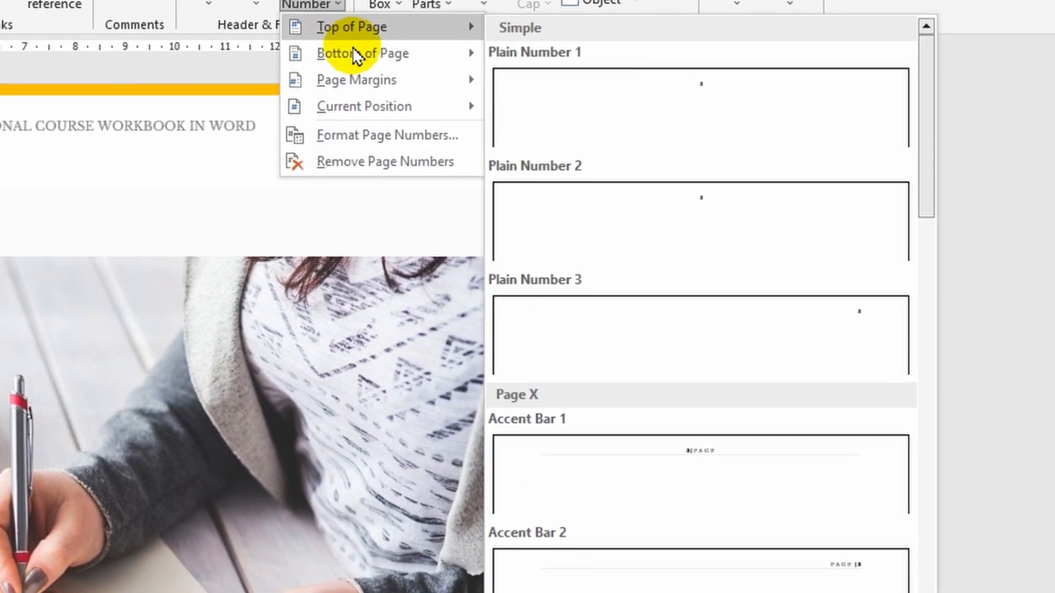
mouse_move(451, 100)
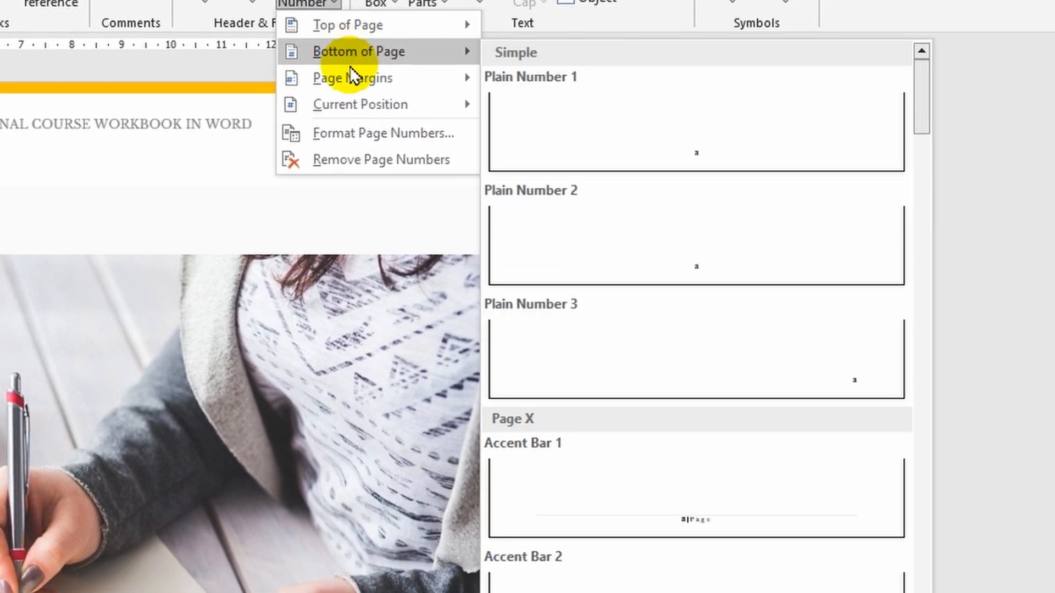
mouse_move(355, 112)
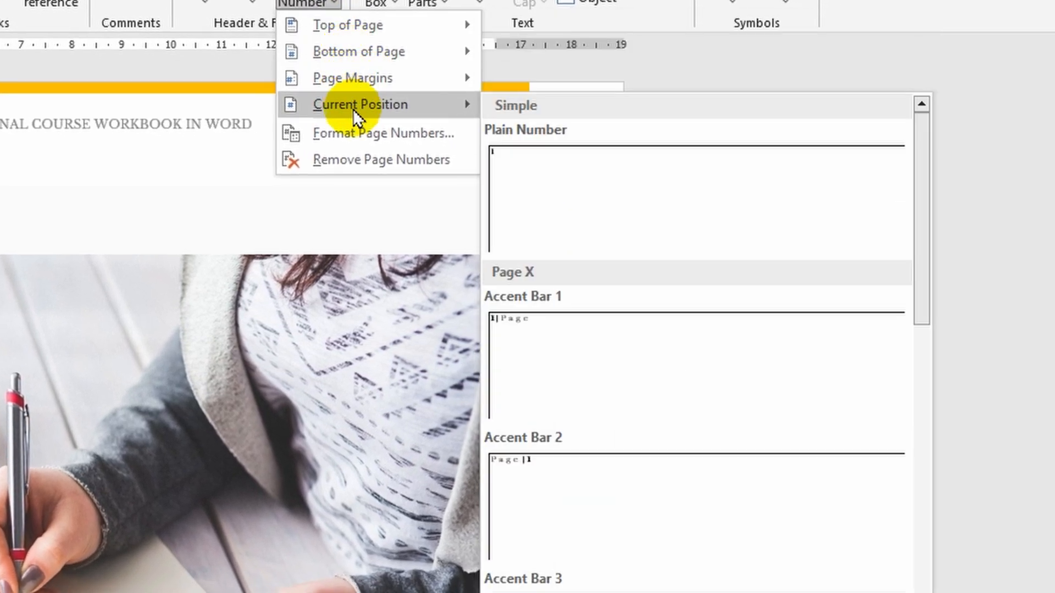
mouse_move(355, 88)
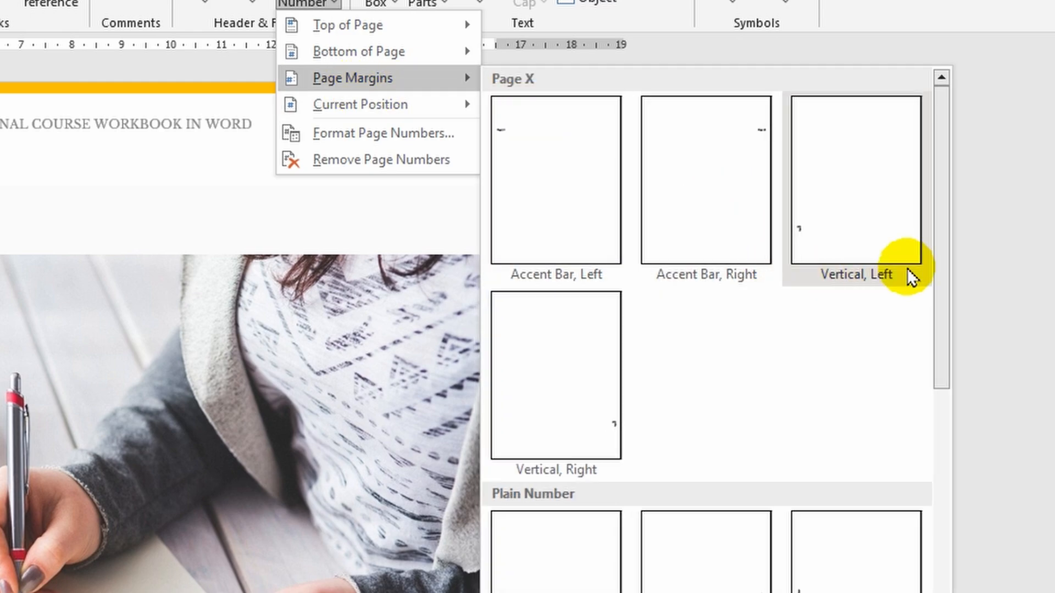
left_click_drag(944, 261, 973, 230)
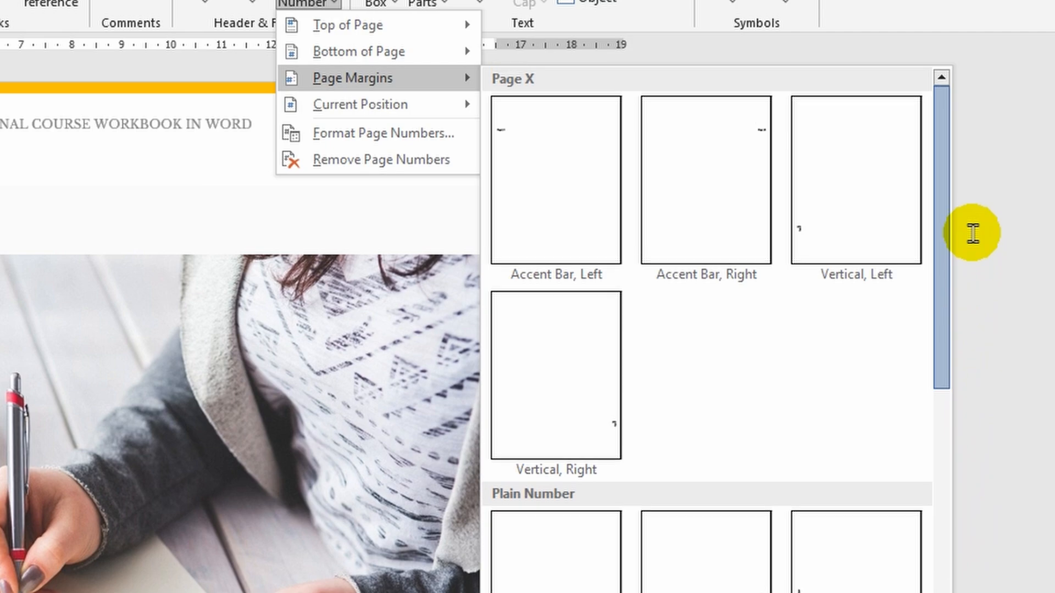
mouse_move(425, 52)
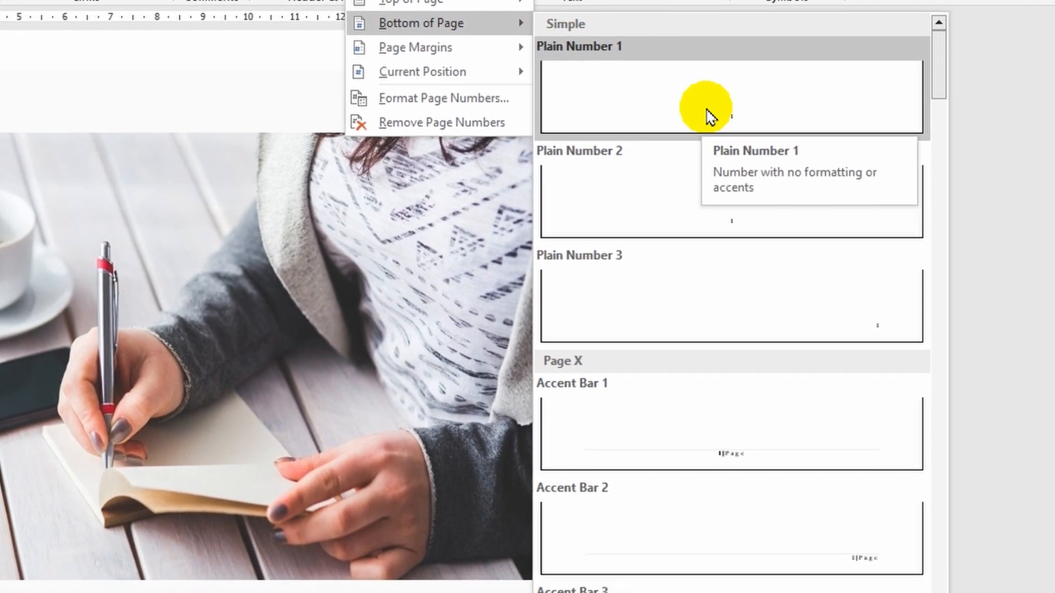
left_click(664, 153)
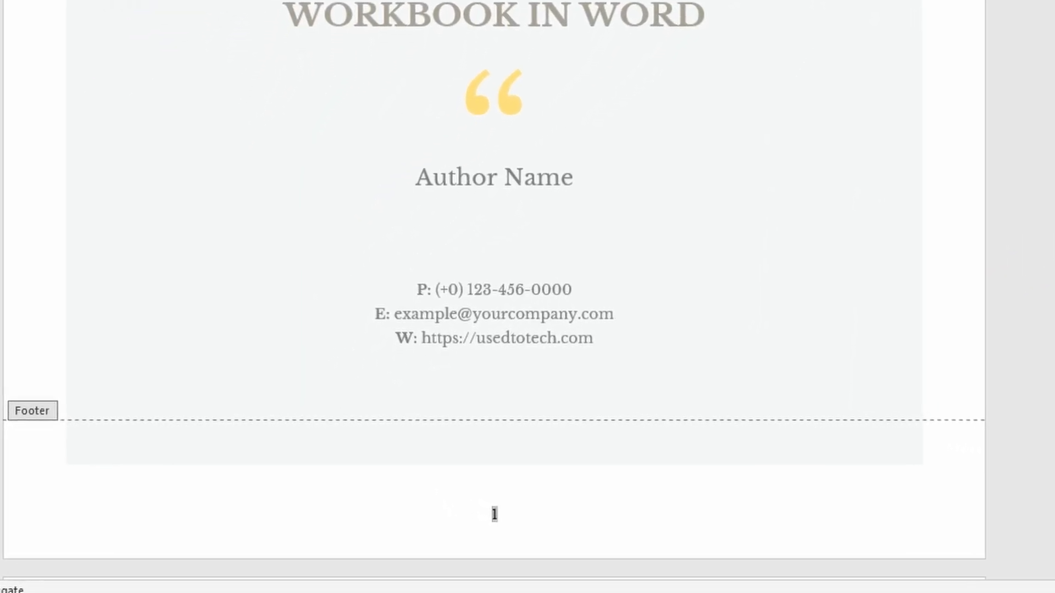
- Set the footer's distance from the bottom of the page to 0,6 cm
left_click(883, 62)
left_click(884, 61)
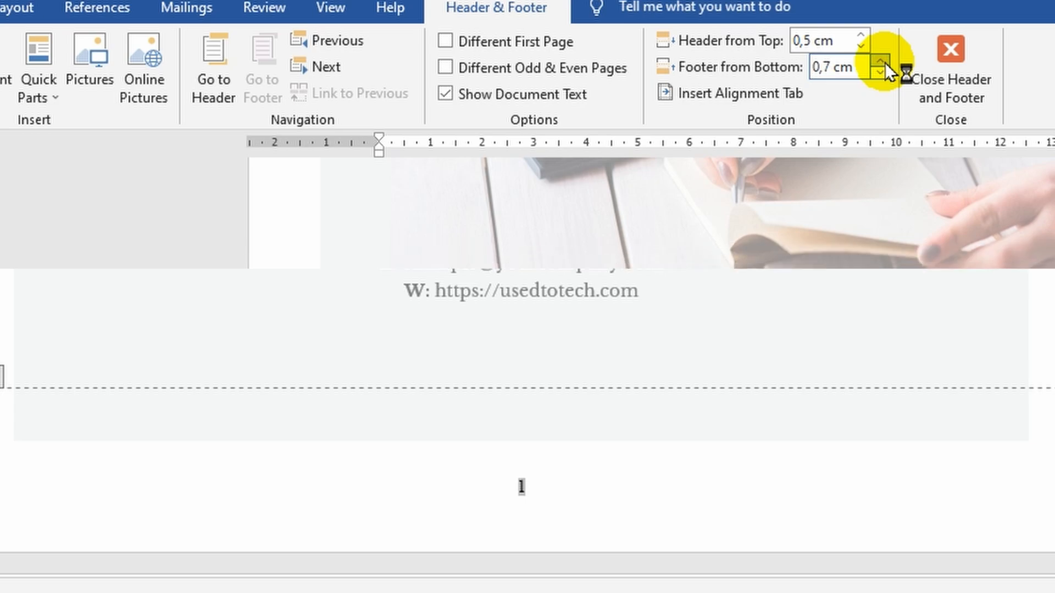
left_click(883, 61)
left_click(883, 62)
left_click(881, 73)
left_click(881, 73)
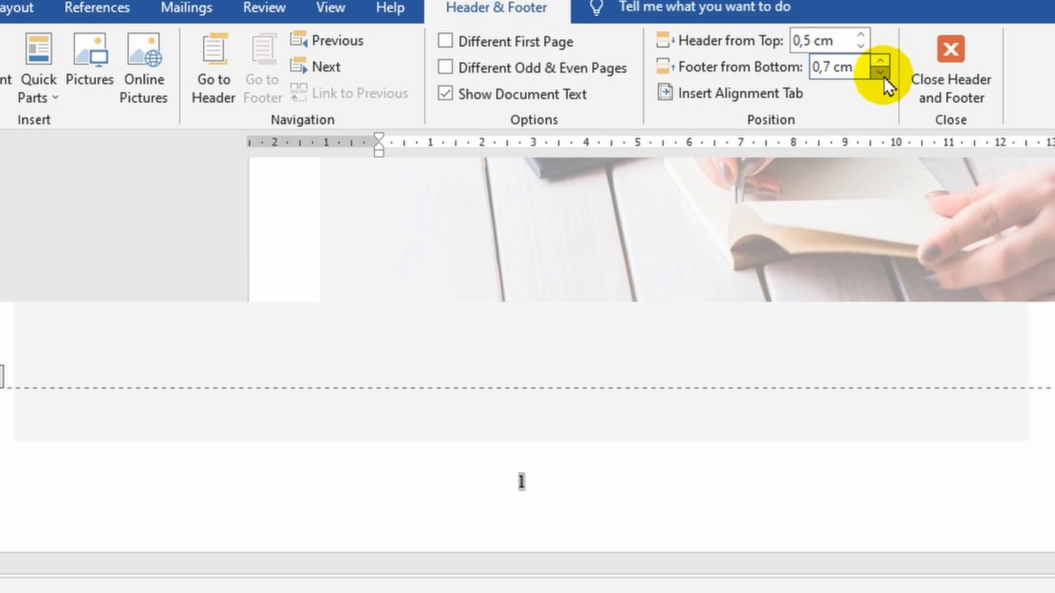
left_click(881, 72)
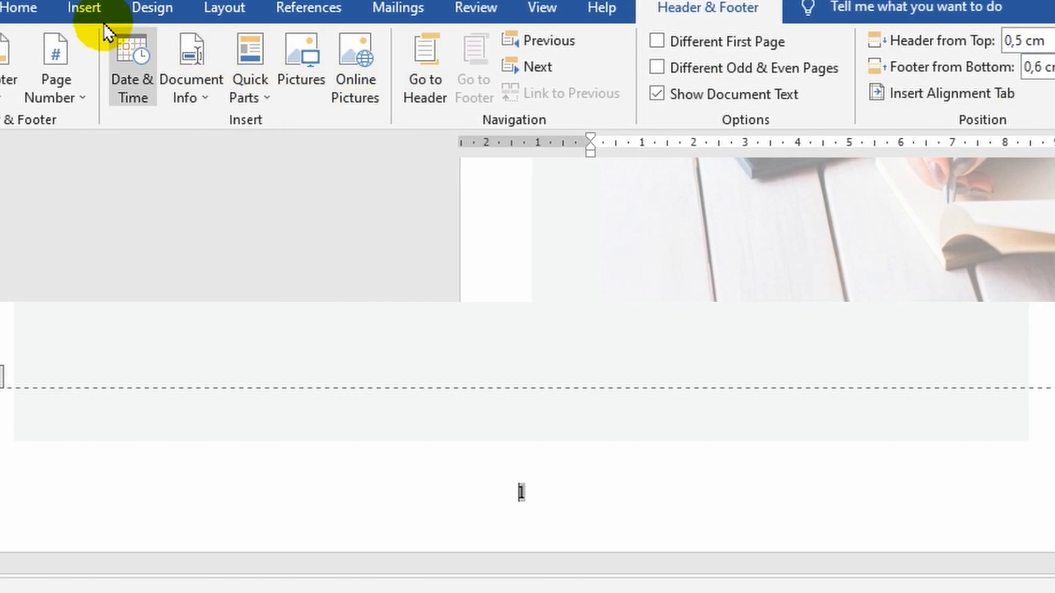
- Format the footer page number as centred, size 18 and red, and check it on the following pages
left_click(18, 8)
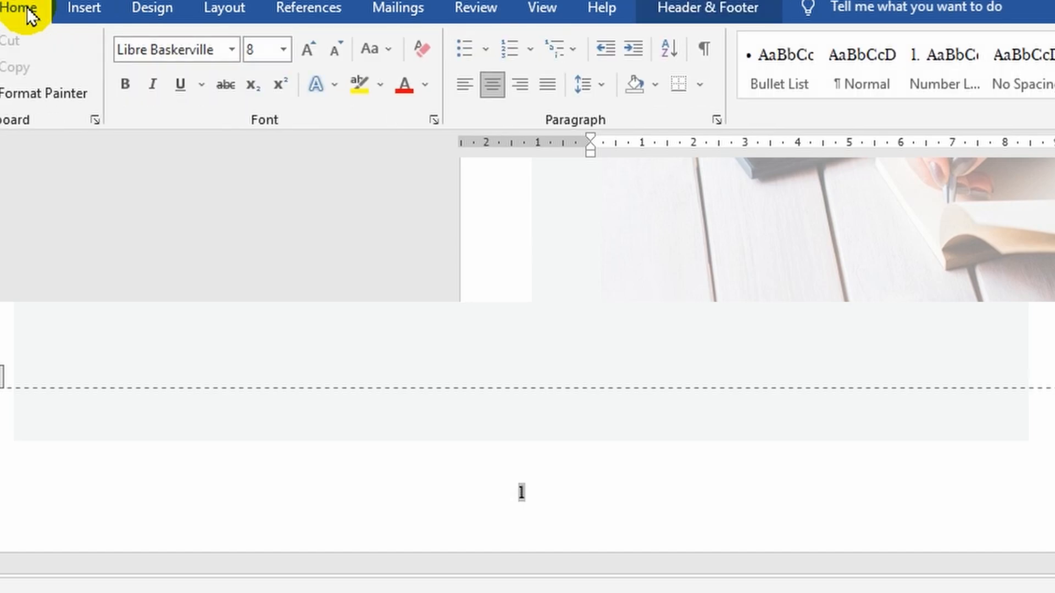
left_click(467, 84)
left_click(503, 89)
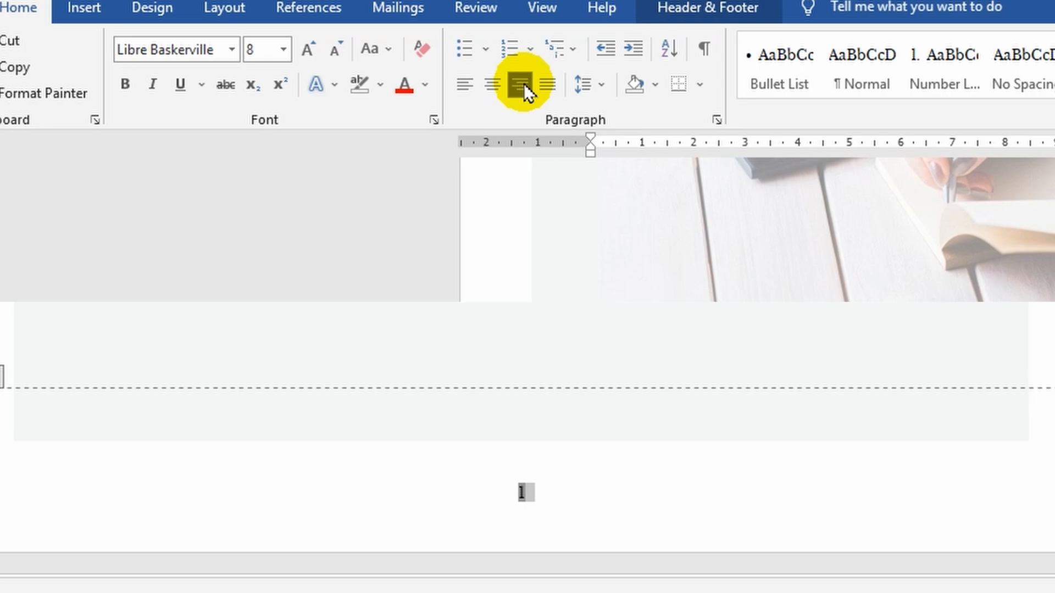
left_click(282, 55)
left_click(255, 228)
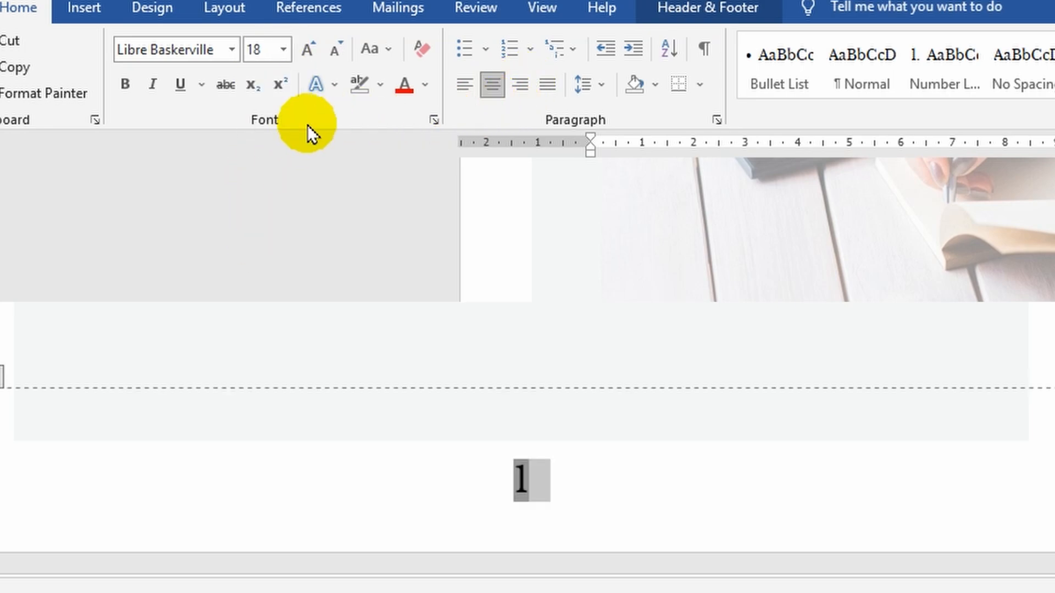
left_click(405, 84)
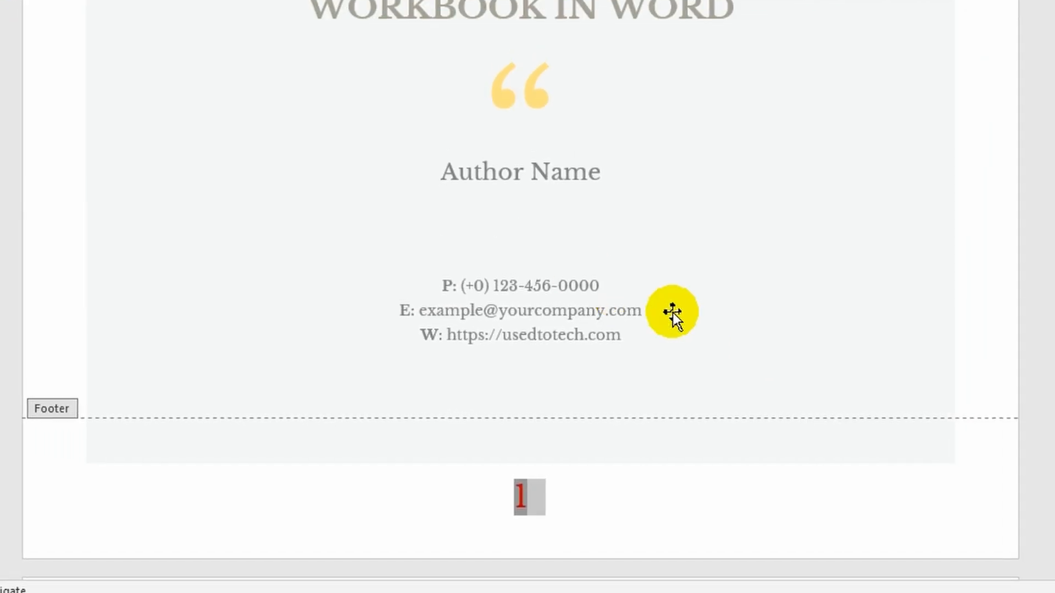
left_click(937, 466)
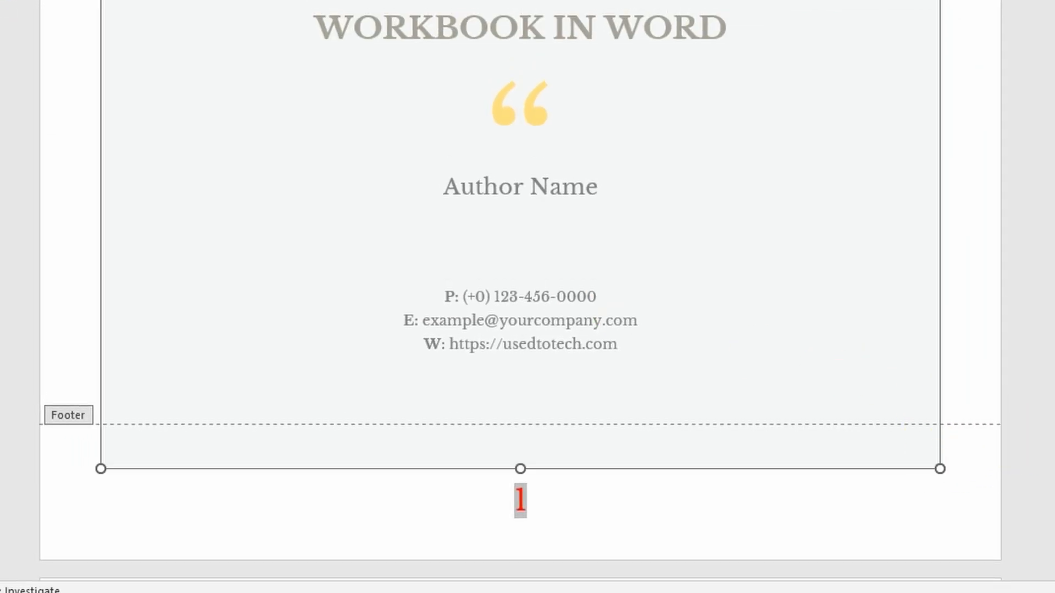
scroll(520, 297, "down", 20)
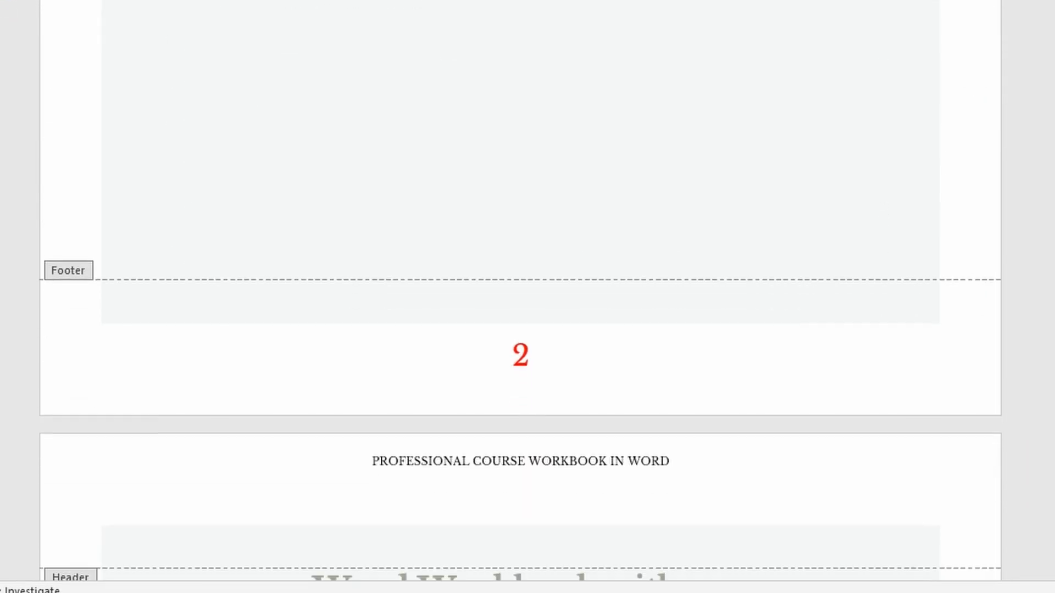
scroll(521, 297, "down", 15)
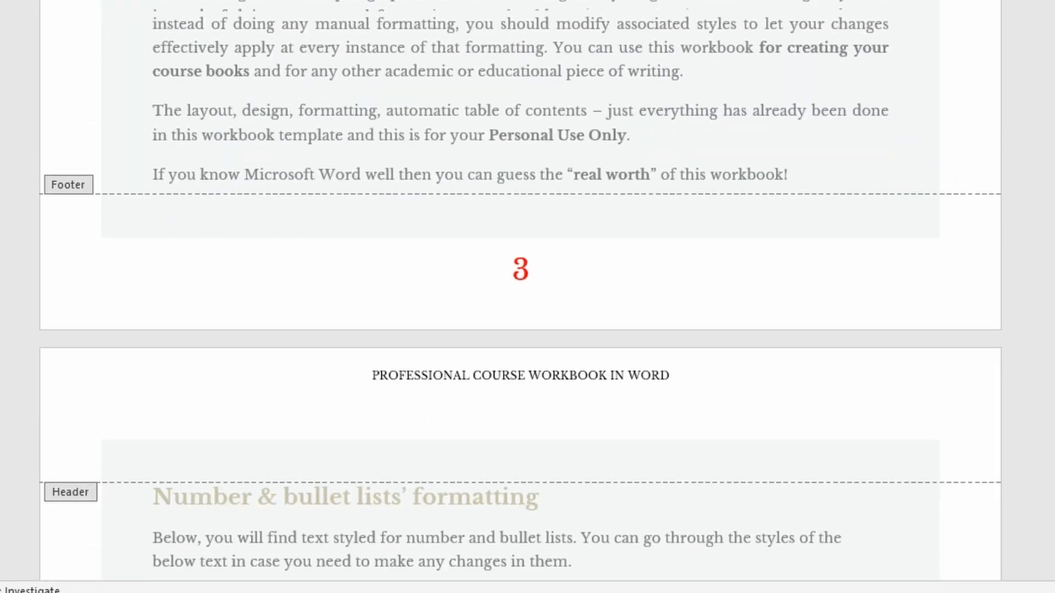
scroll(521, 297, "down", 15)
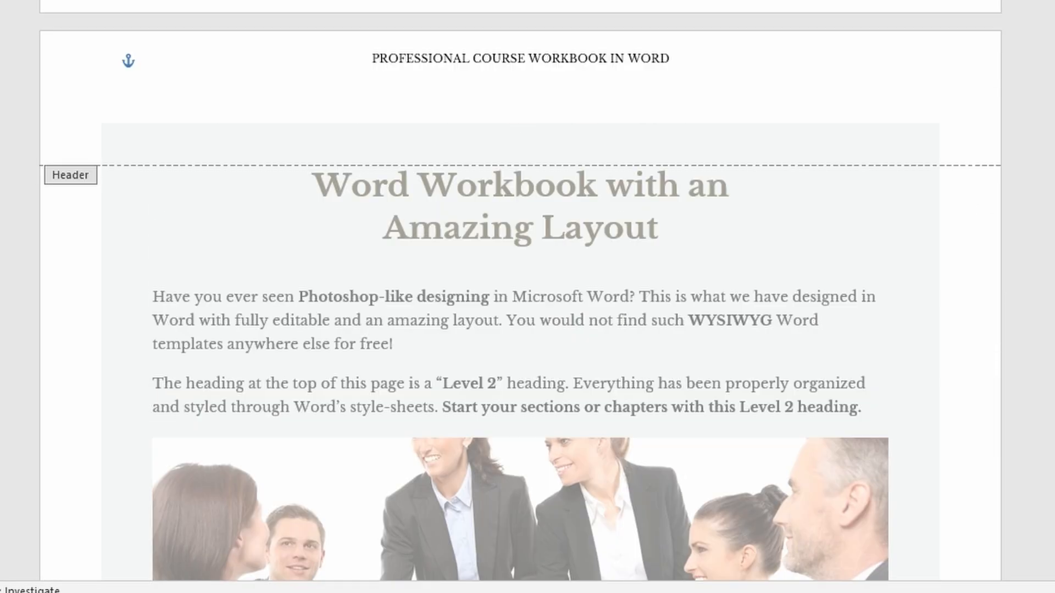
scroll(521, 297, "up", 15)
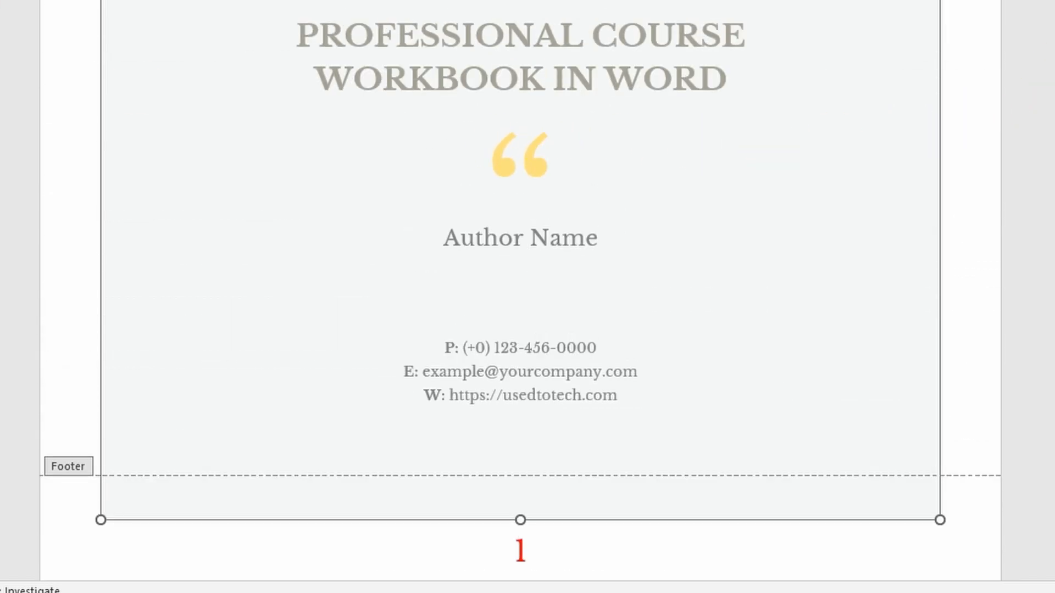
- Restore the page number's original small black formatting and close the footer, returning to the document body
double_click(521, 558)
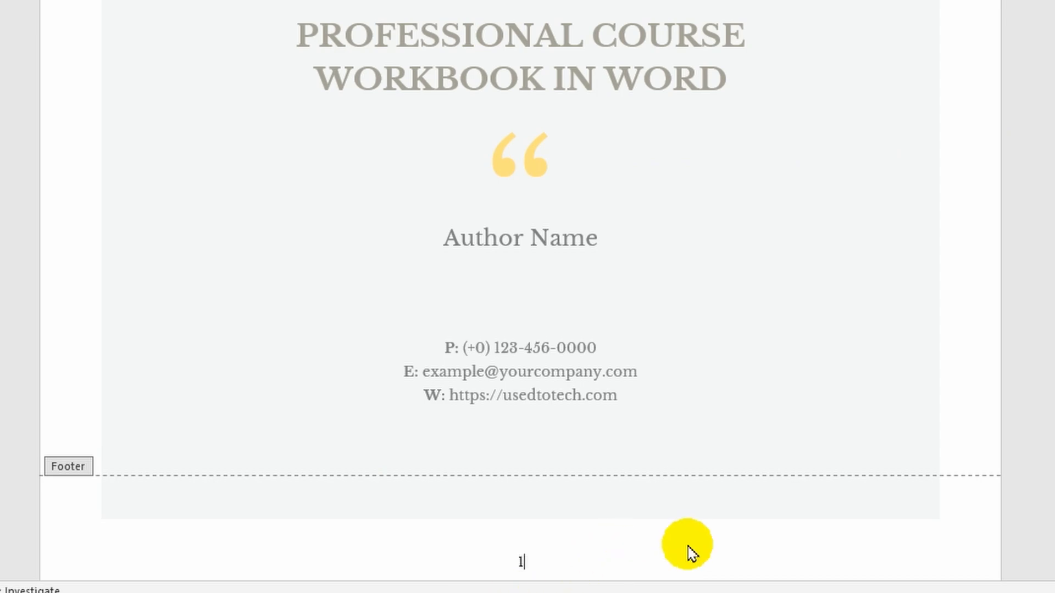
double_click(962, 295)
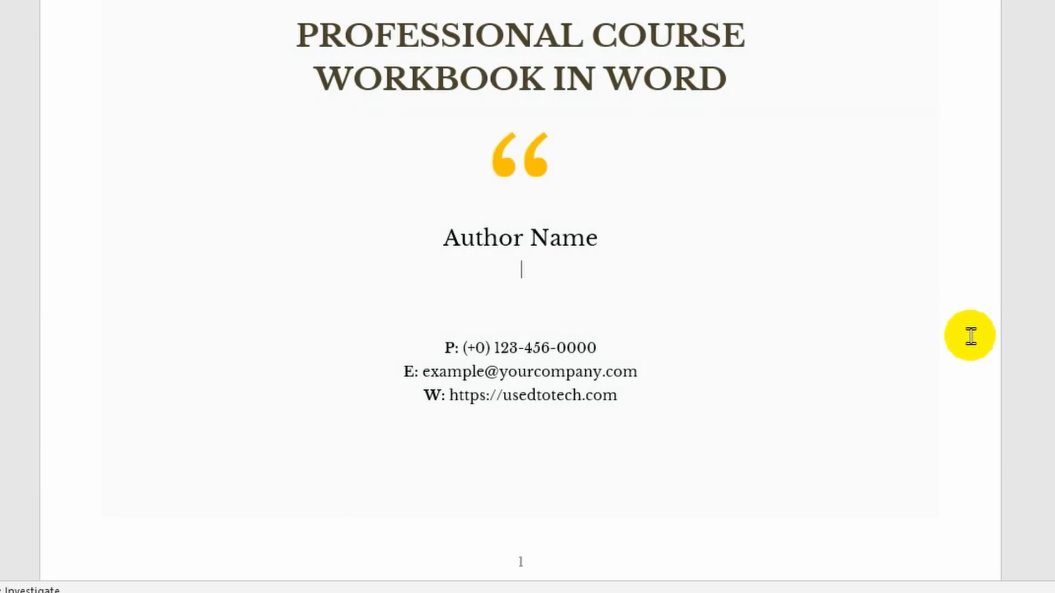
scroll(968, 334, "down", 15)
scroll(519, 296, "down", 2)
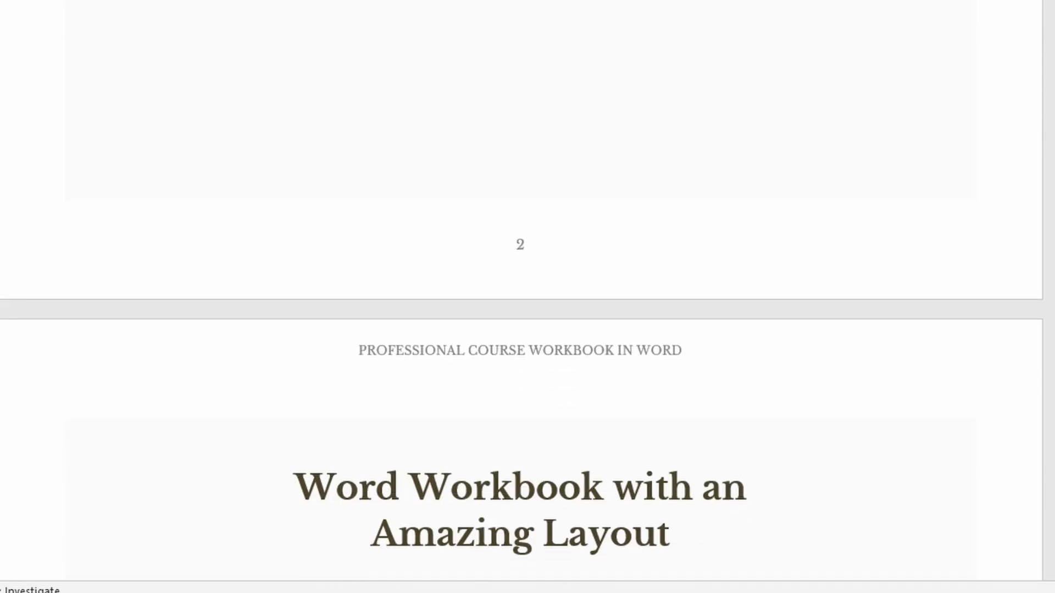
scroll(520, 297, "down", 20)
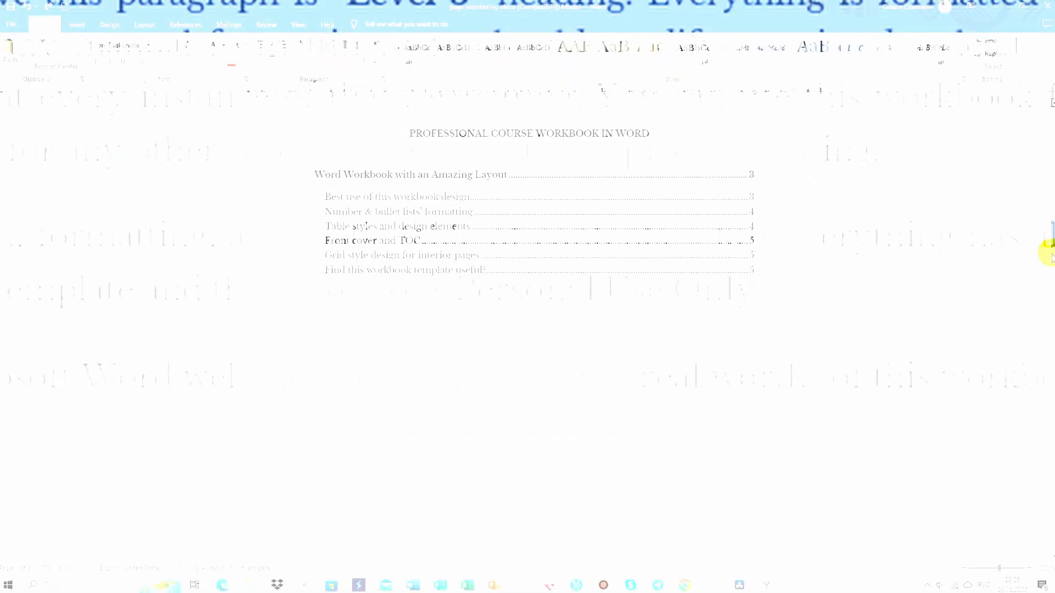
left_click_drag(1050, 251, 1047, 143)
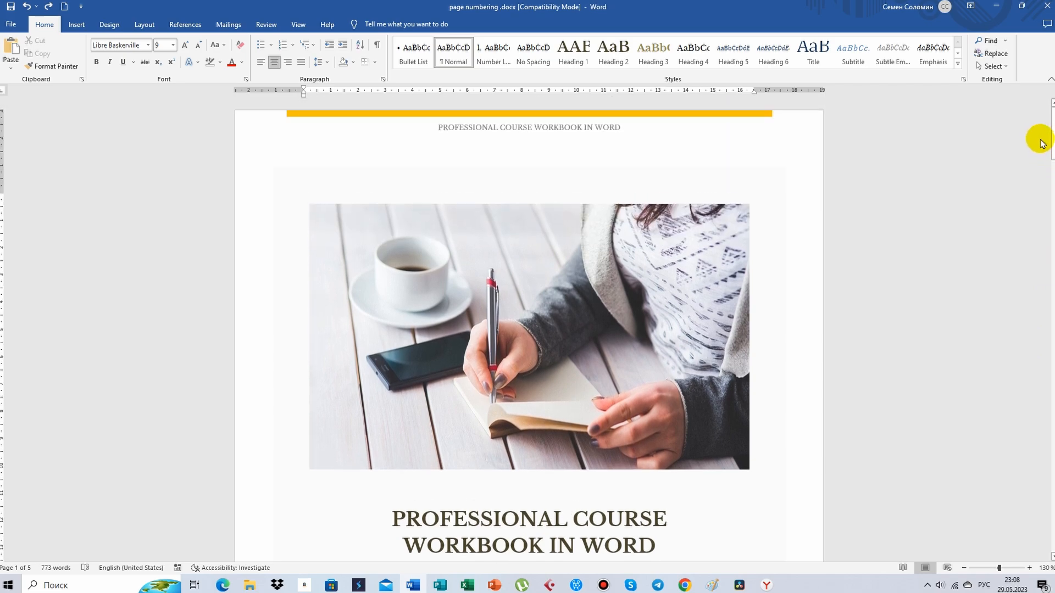
- Open the print preview of the document and examine the page numbers at the foot of the pages
left_click(10, 26)
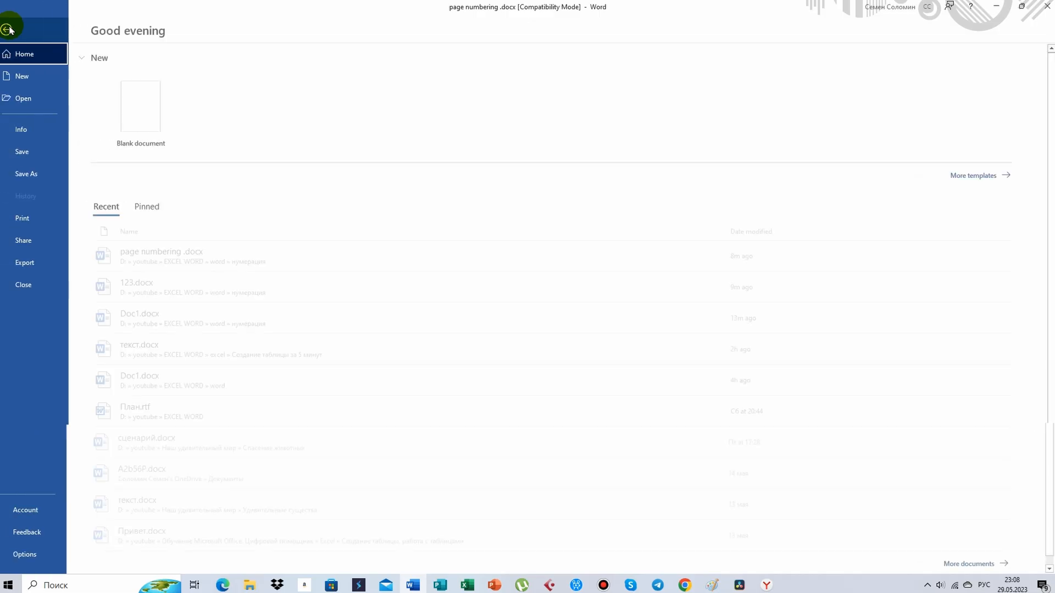
left_click(24, 219)
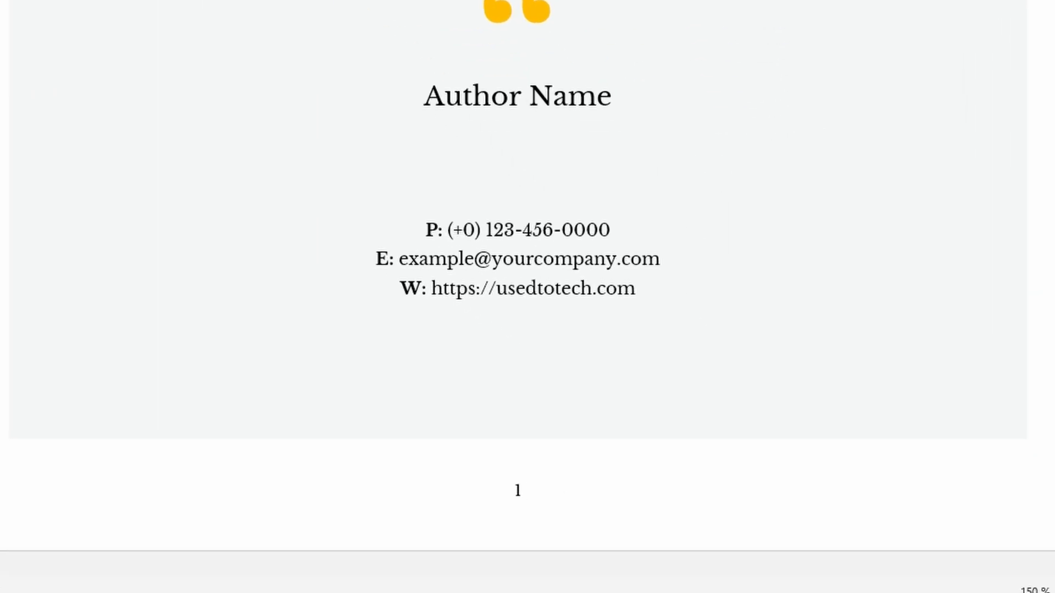
scroll(517, 296, "down", 2)
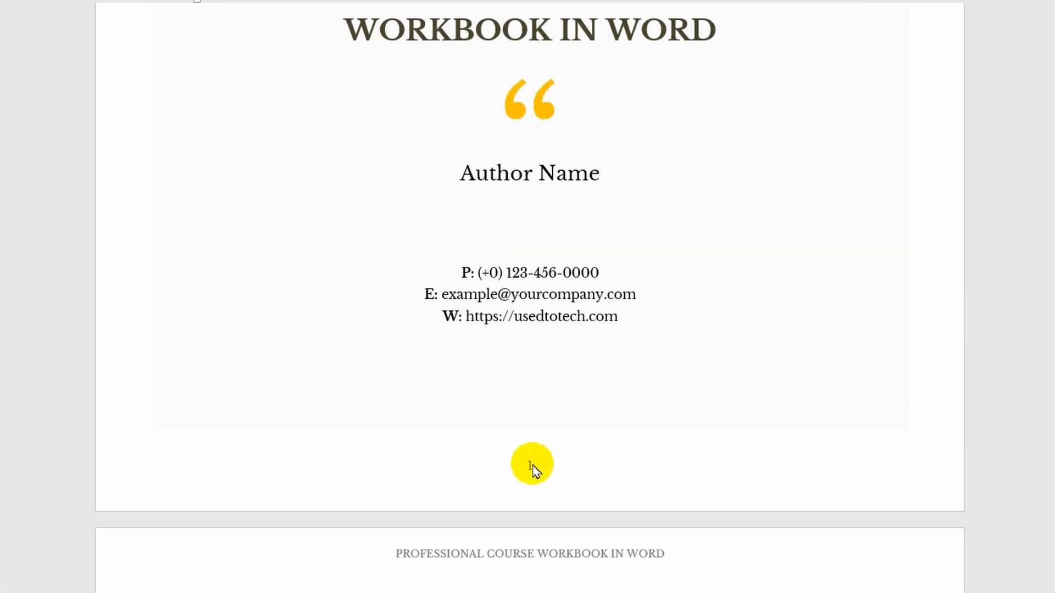
- Delete the page number from the cover page's footer and return to the document body
double_click(530, 470)
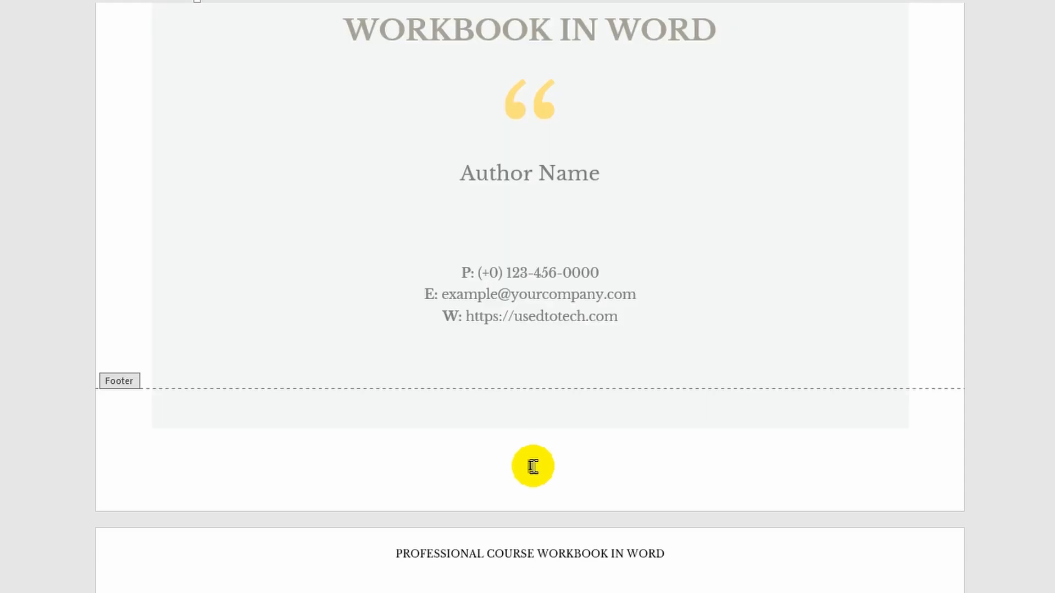
double_click(532, 466)
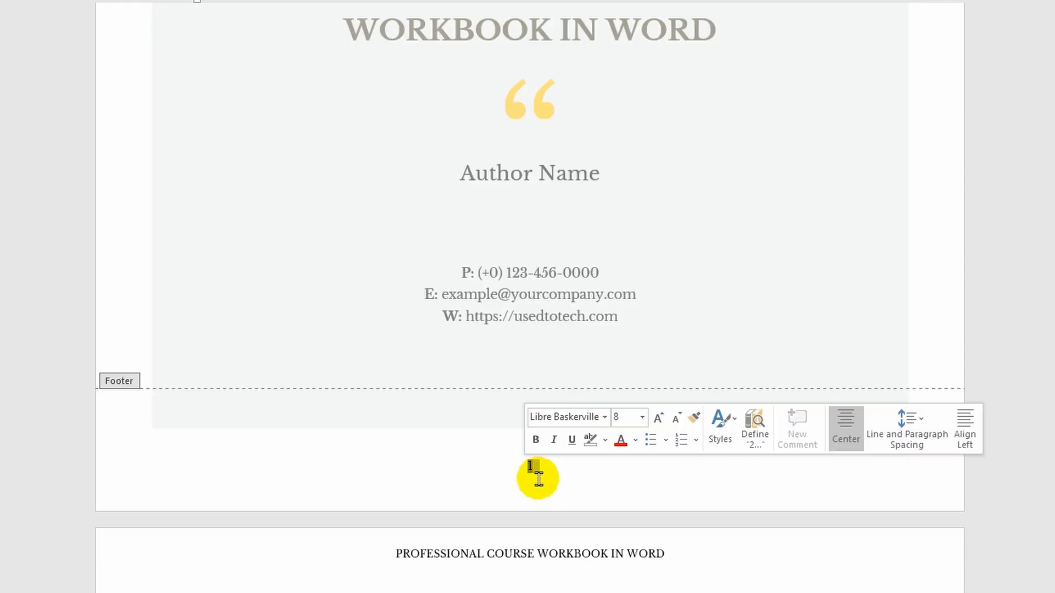
key("Delete")
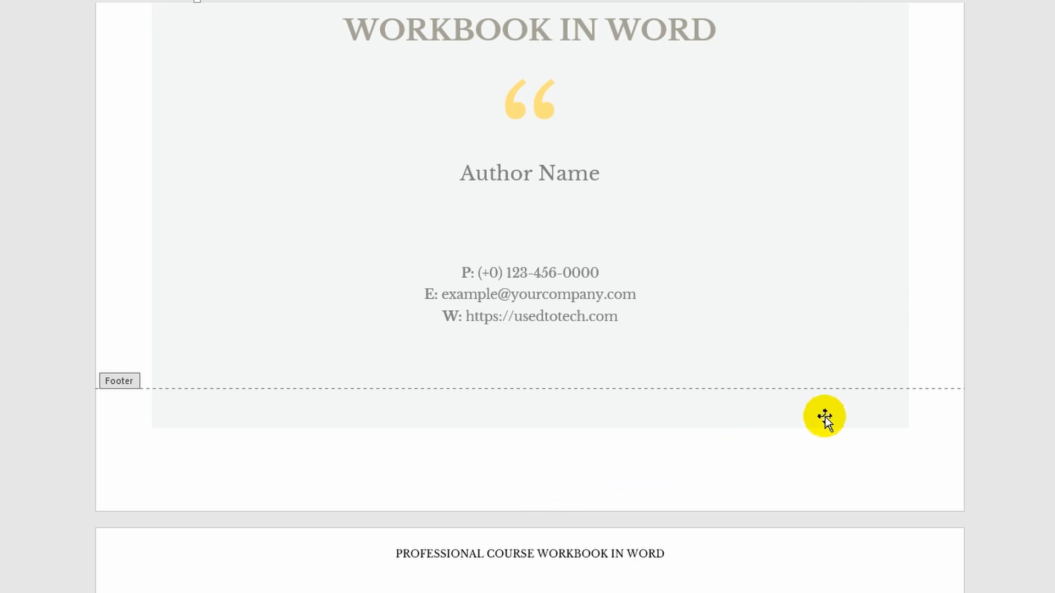
double_click(923, 329)
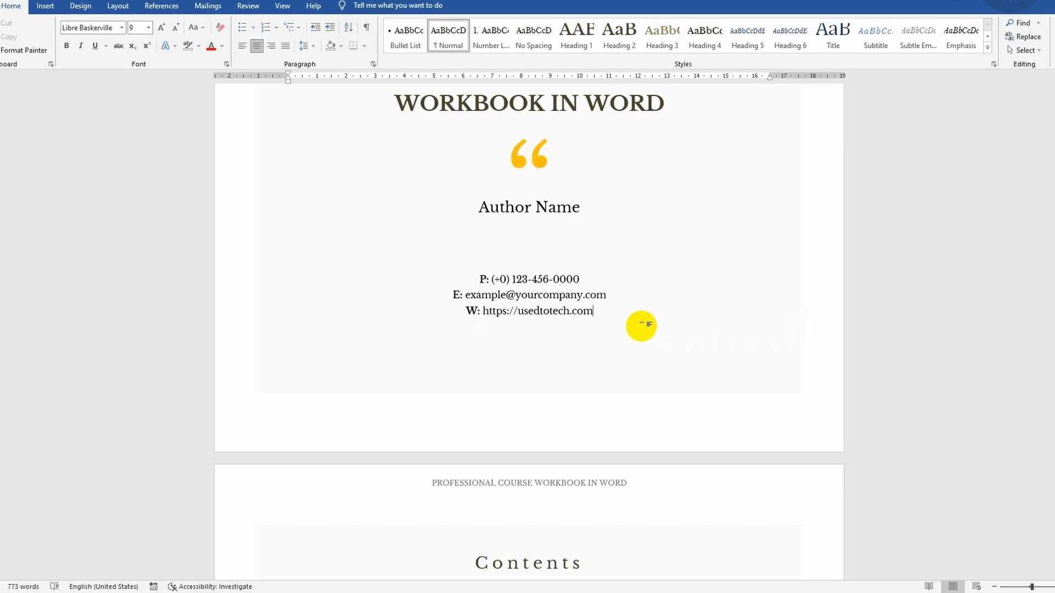
- Insert a Next Page section break after the website line at the end of the cover page
key("Return")
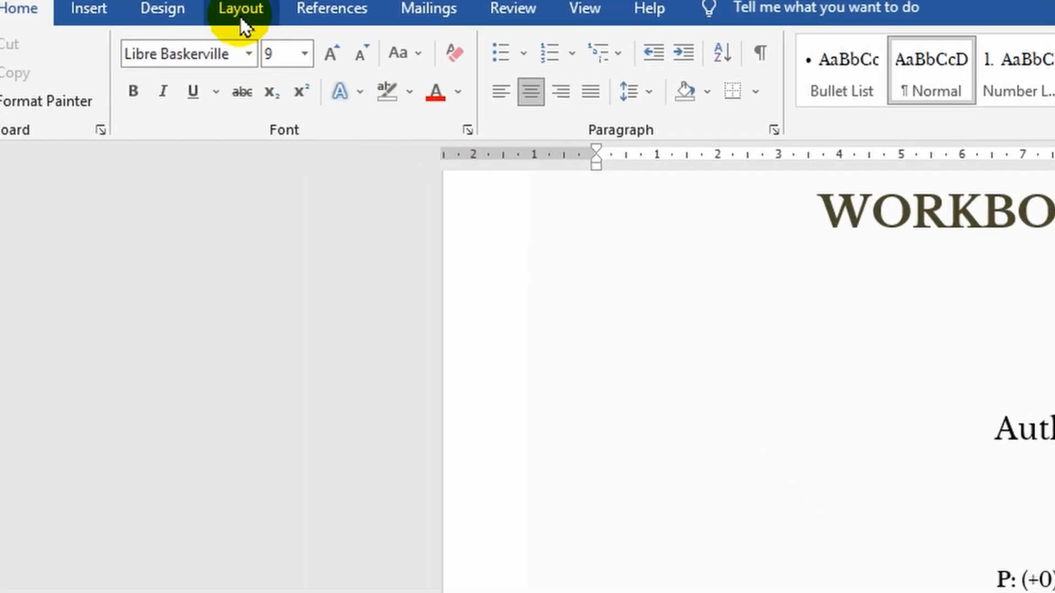
left_click(242, 13)
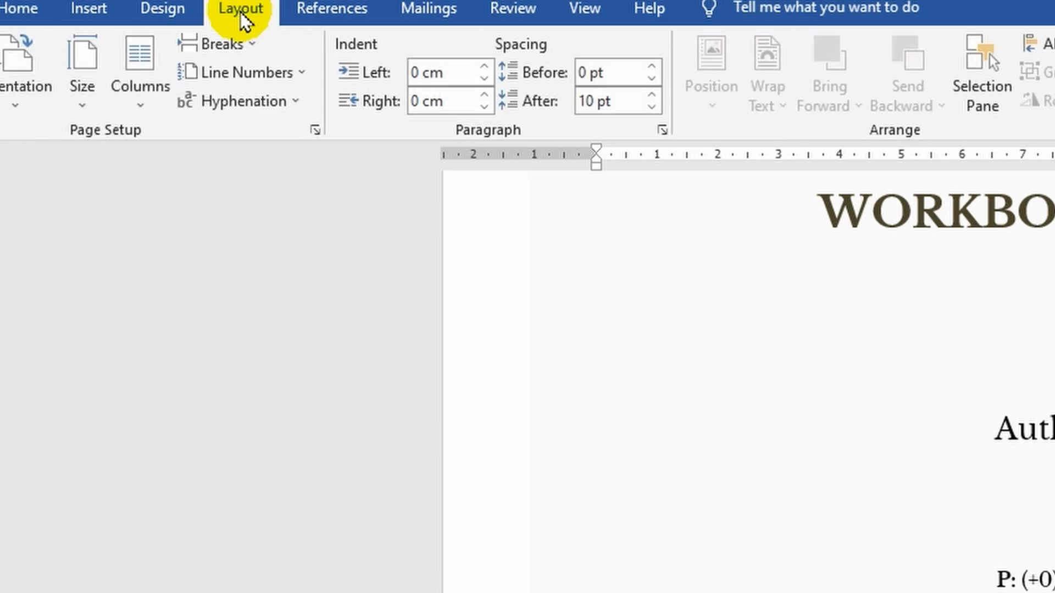
left_click(243, 44)
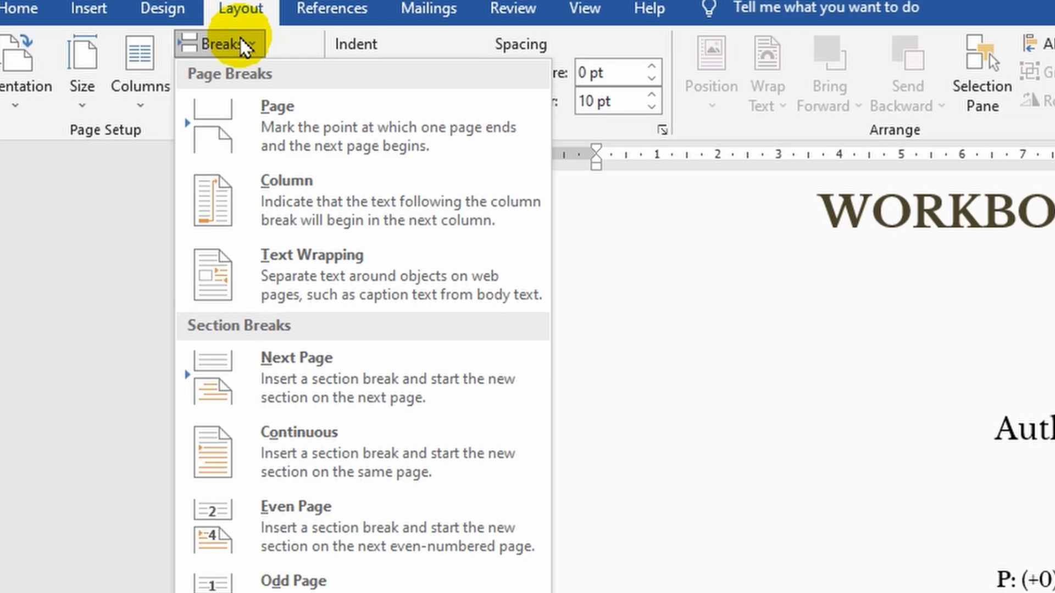
left_click(310, 378)
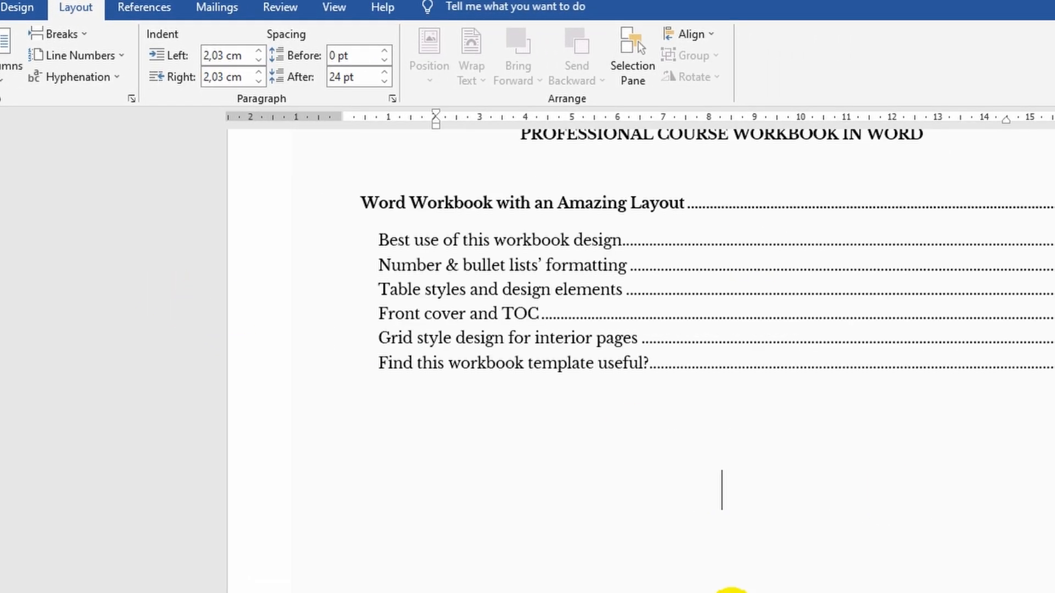
- Insert a Next Page section break below the table of contents on the contents page
left_click(367, 372)
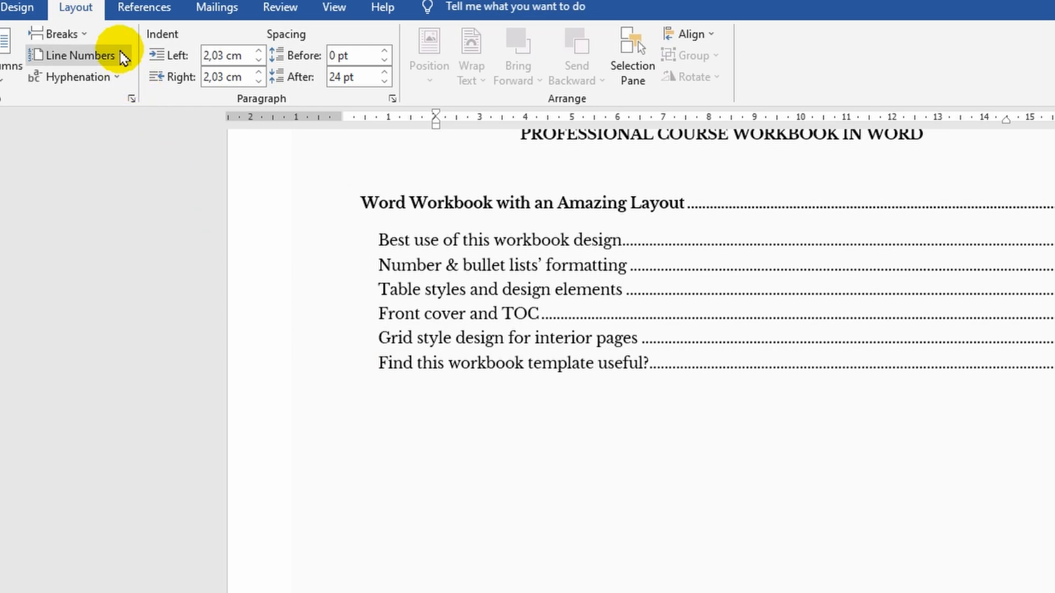
left_click(86, 33)
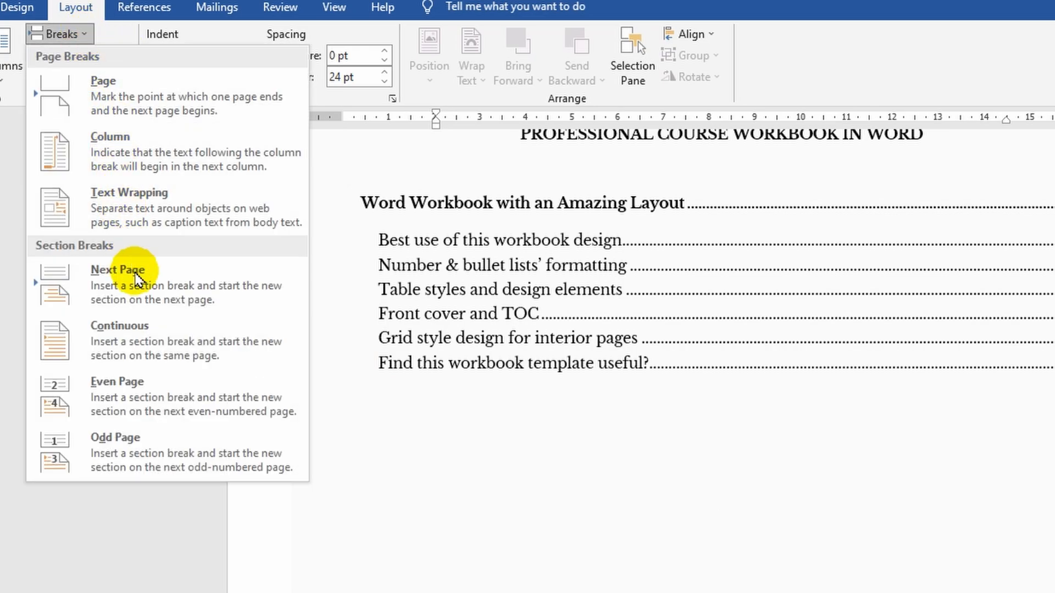
left_click(137, 283)
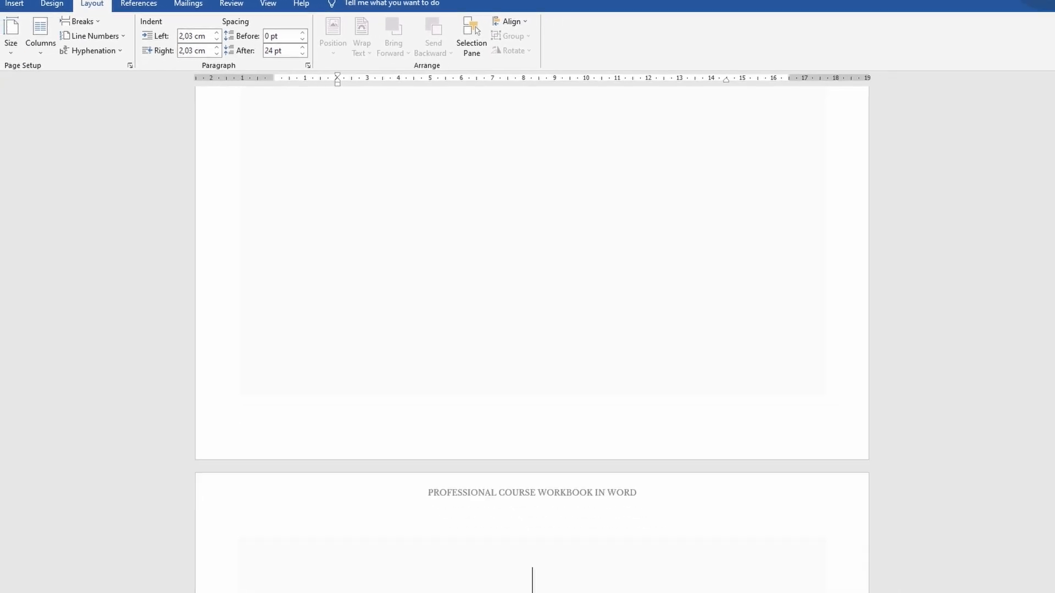
- Show the paragraph marks and other hidden formatting symbols throughout the document
left_click_drag(1054, 279, 1054, 291)
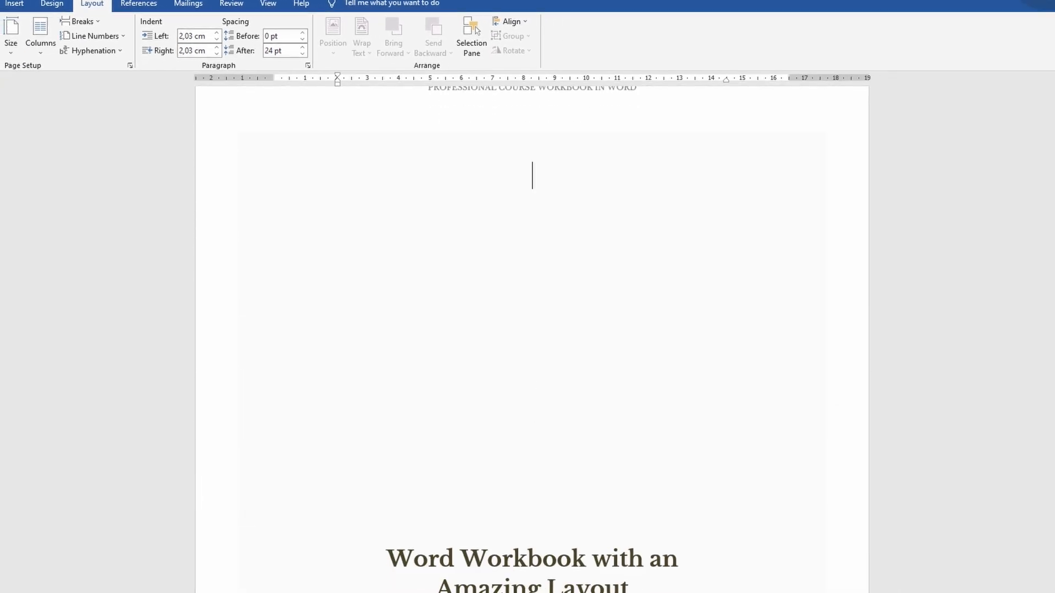
scroll(532, 340, "down", 4)
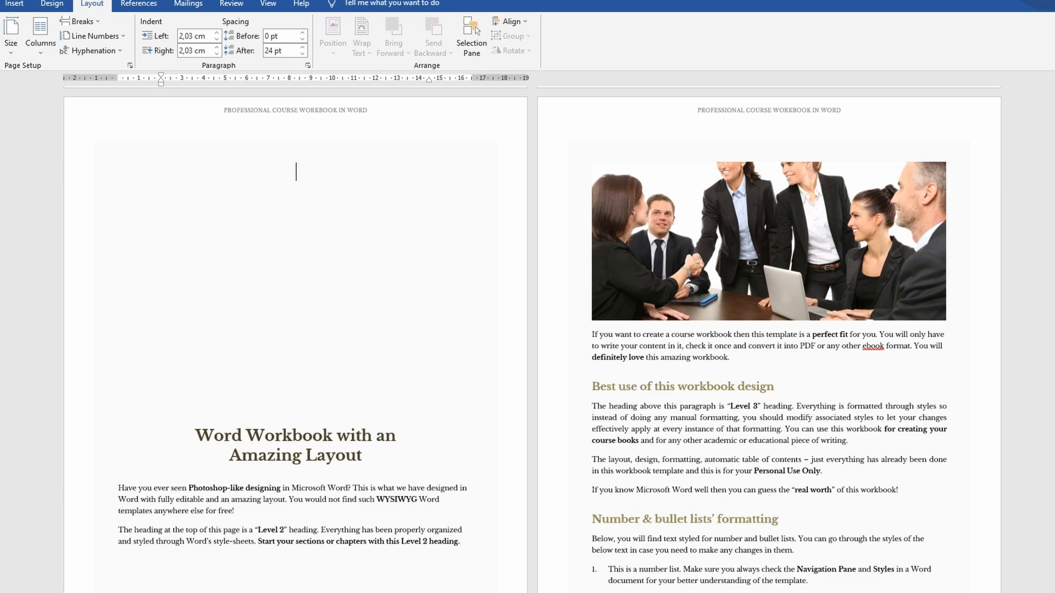
scroll(1031, 536, "down", 3)
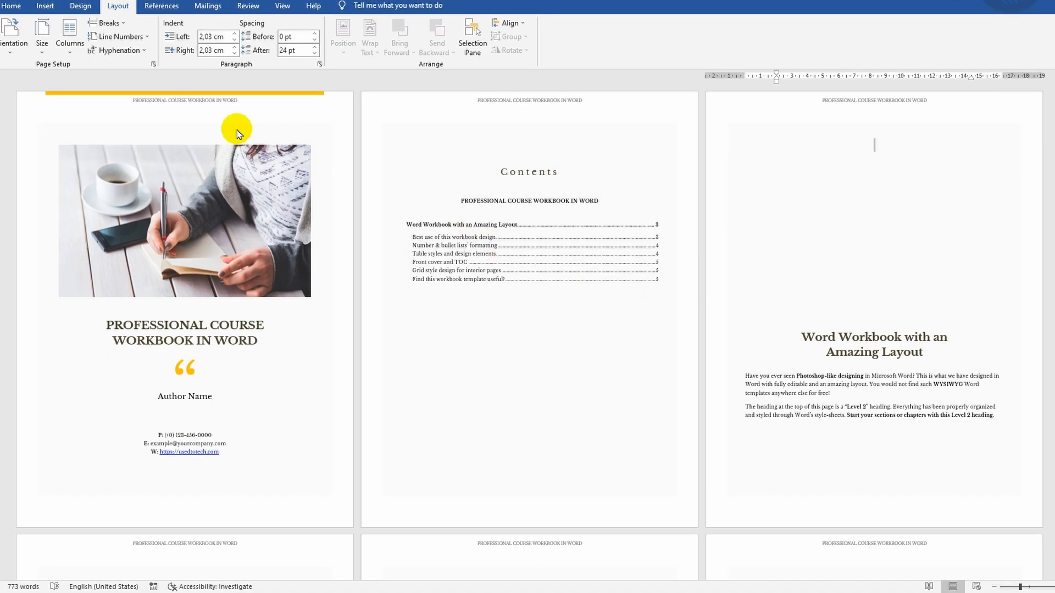
left_click(10, 6)
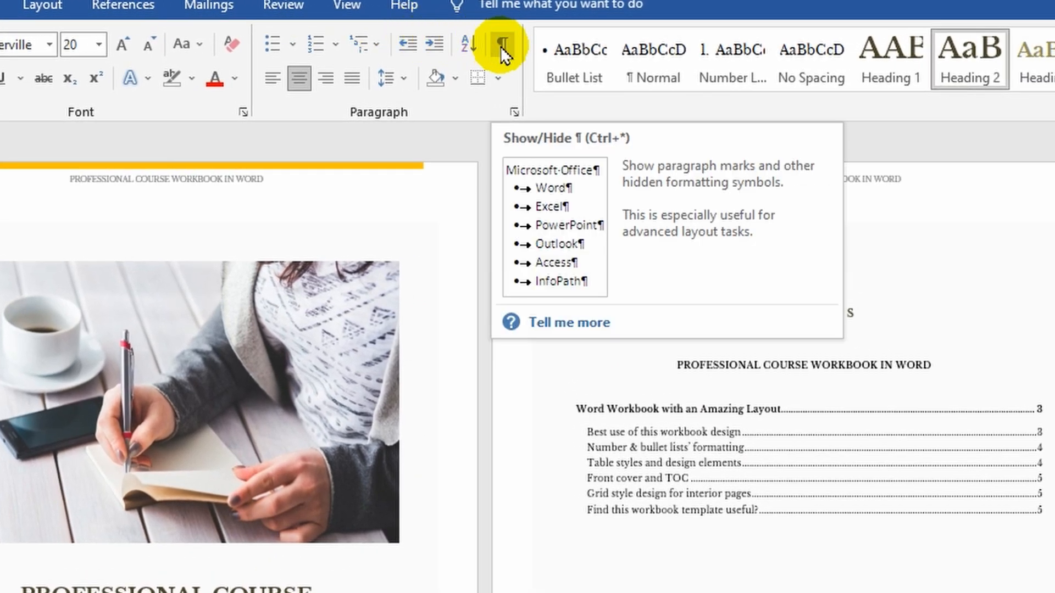
left_click(501, 45)
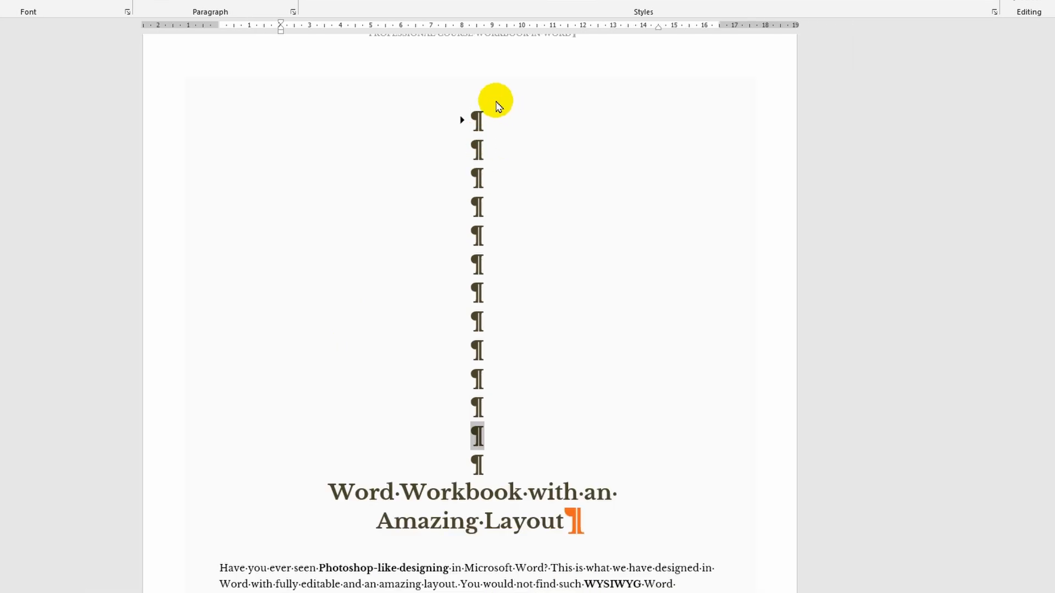
- Delete the empty paragraphs above the "Word Workbook with an Amazing Layout" heading and hide the formatting marks again
left_click_drag(475, 116, 481, 456)
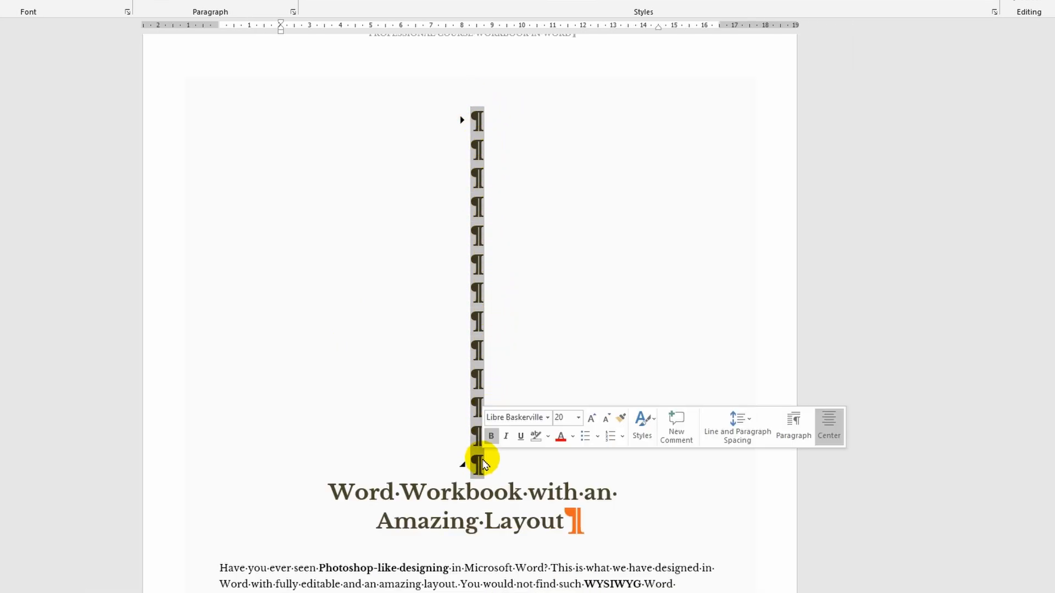
key("Delete")
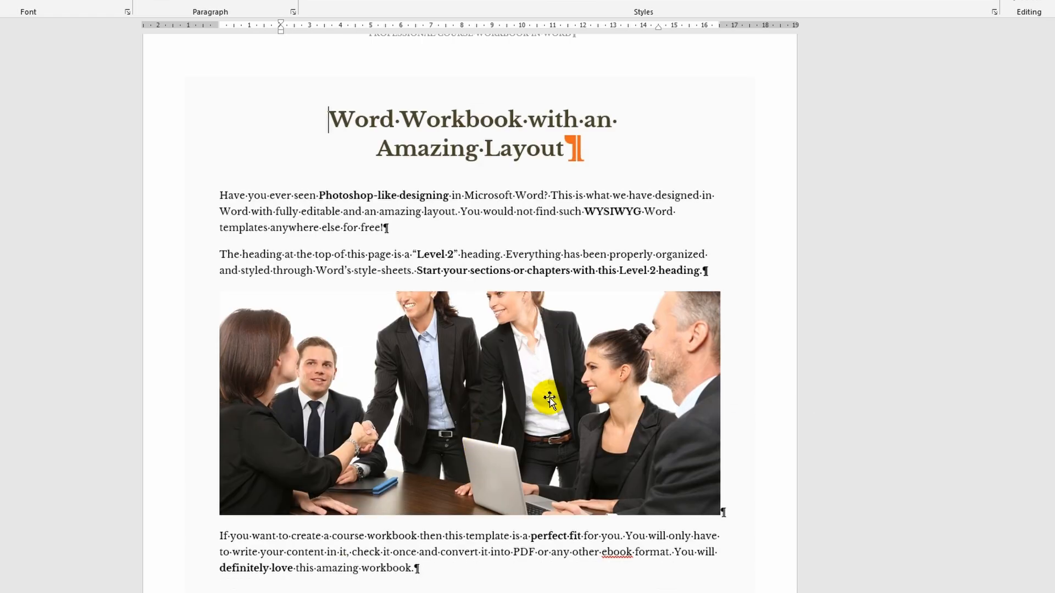
scroll(550, 357, "down", 3)
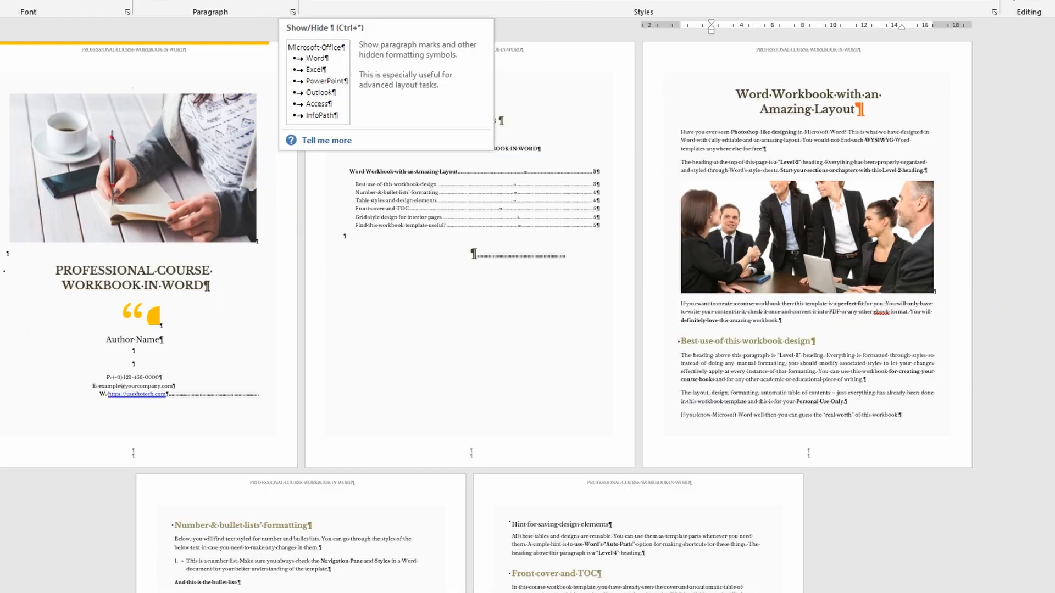
left_click(286, 1)
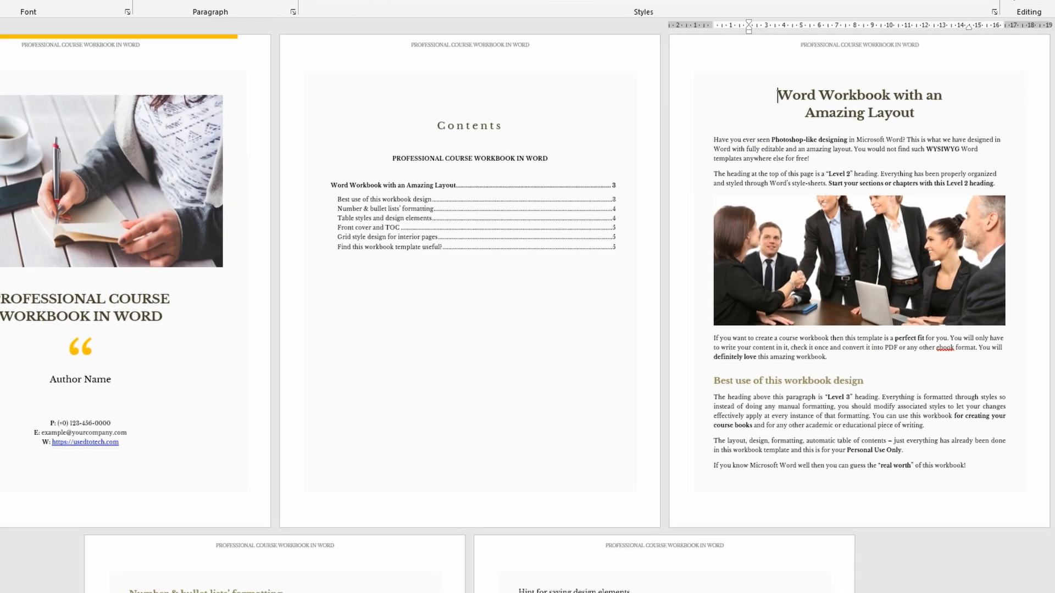
- Set the page numbering of the section containing "Best use of this workbook design" to start at 3
left_click_drag(1054, 329, 1054, 324)
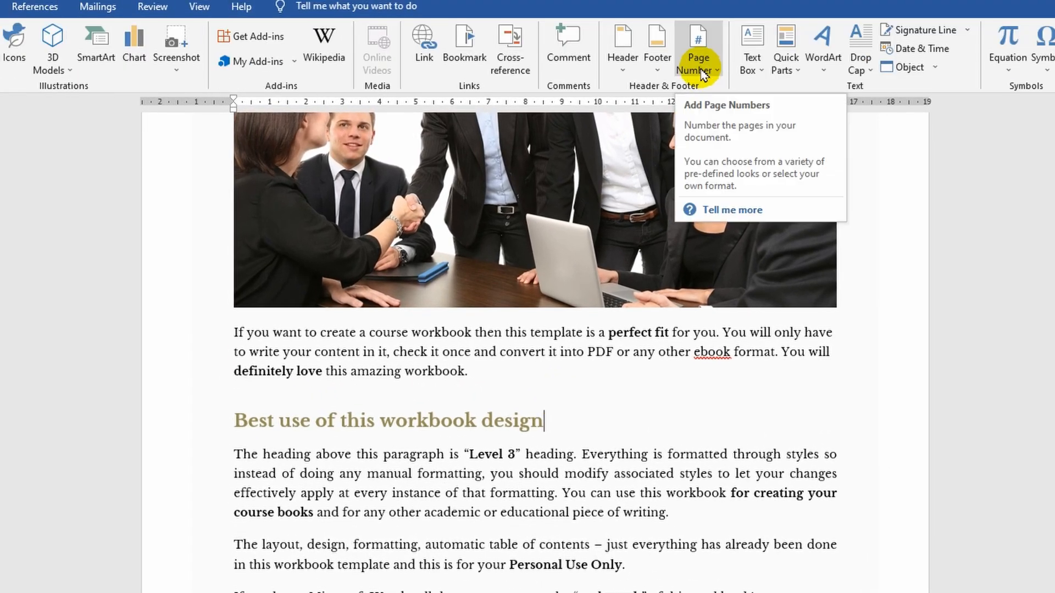
left_click(701, 70)
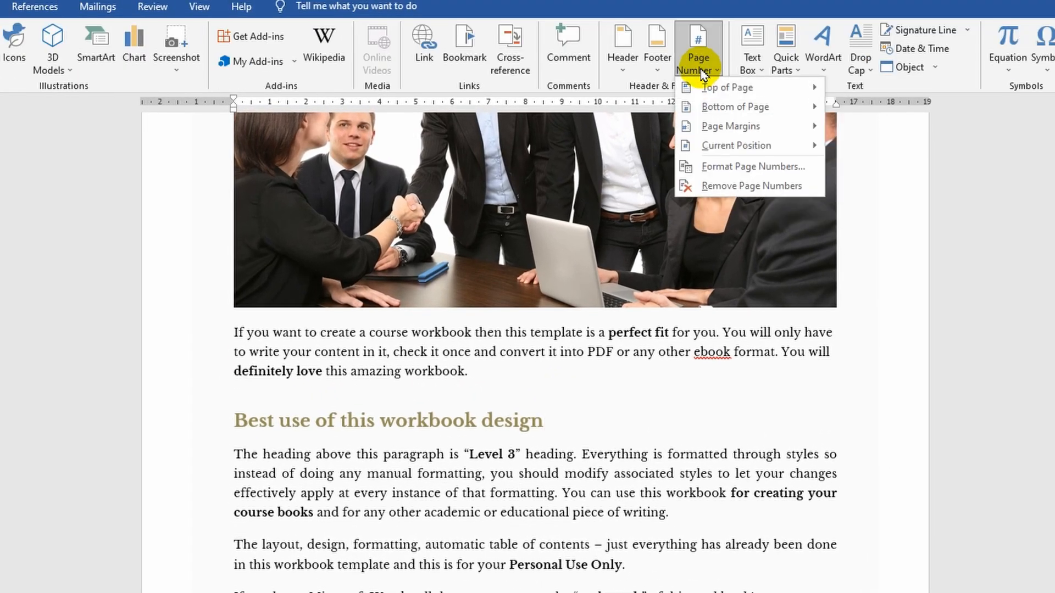
left_click(723, 167)
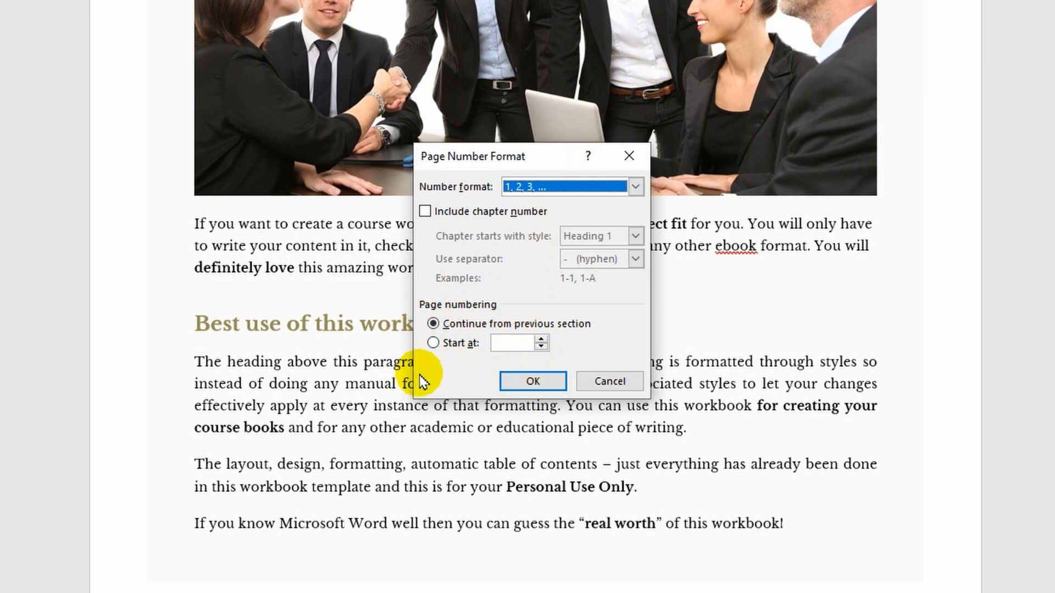
left_click(437, 345)
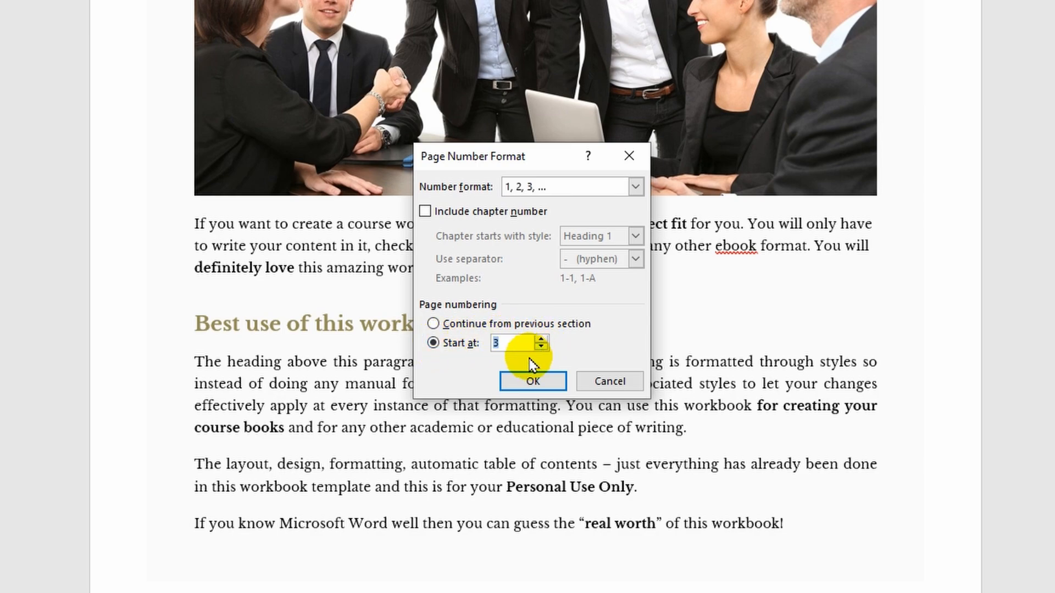
left_click(533, 381)
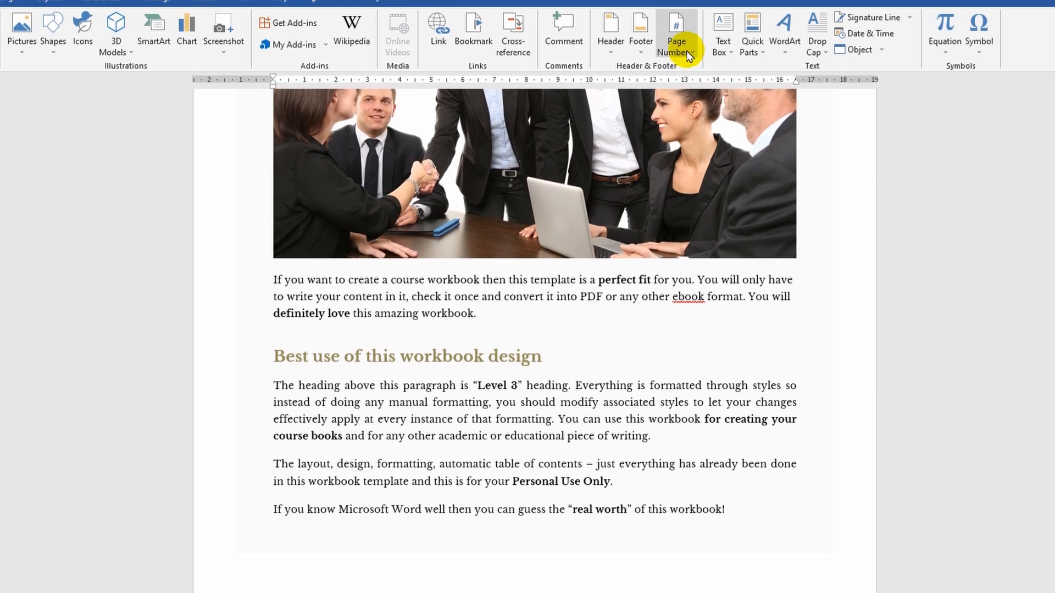
- Insert a Plain Number 1 page number at the bottom of the page and close the footer
left_click(688, 54)
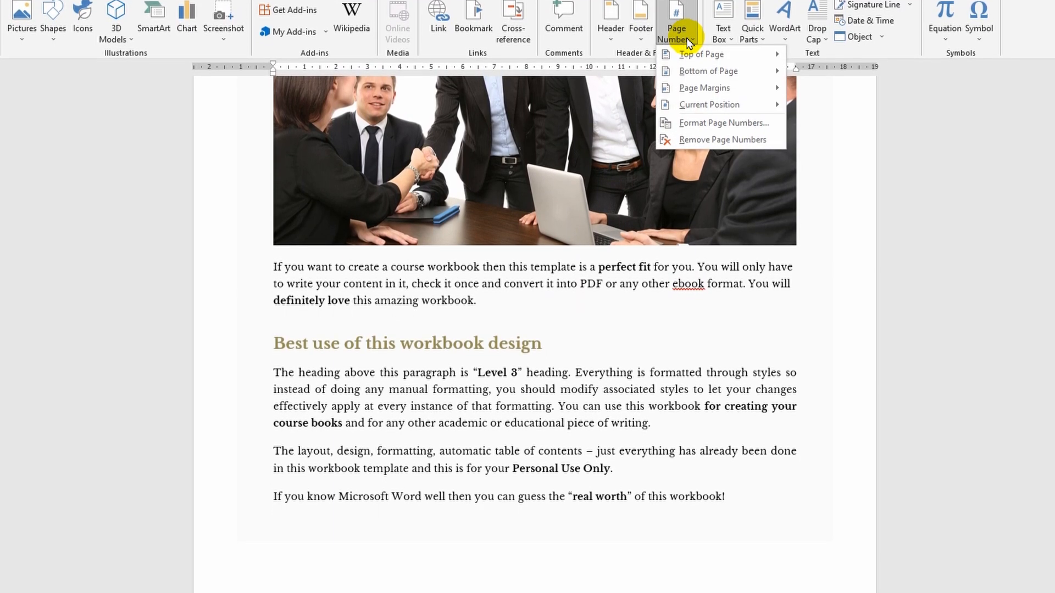
mouse_move(705, 73)
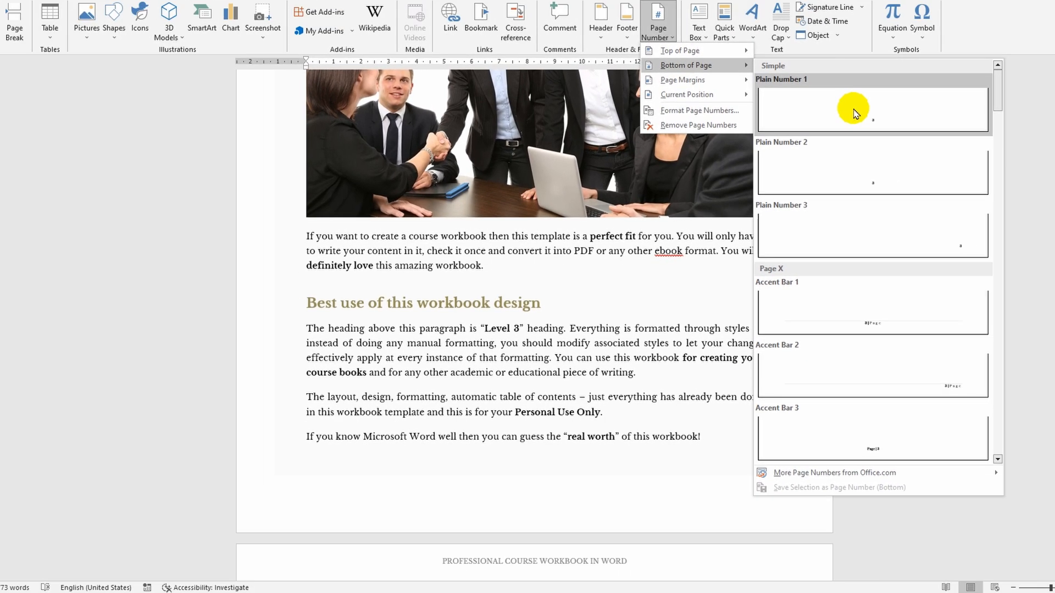
left_click(900, 98)
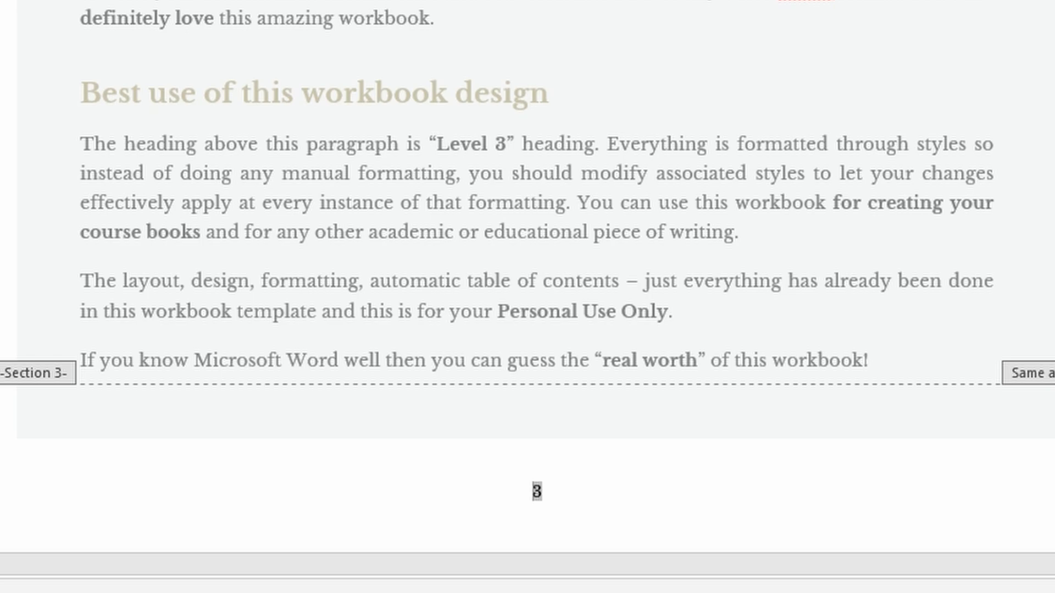
key("Escape")
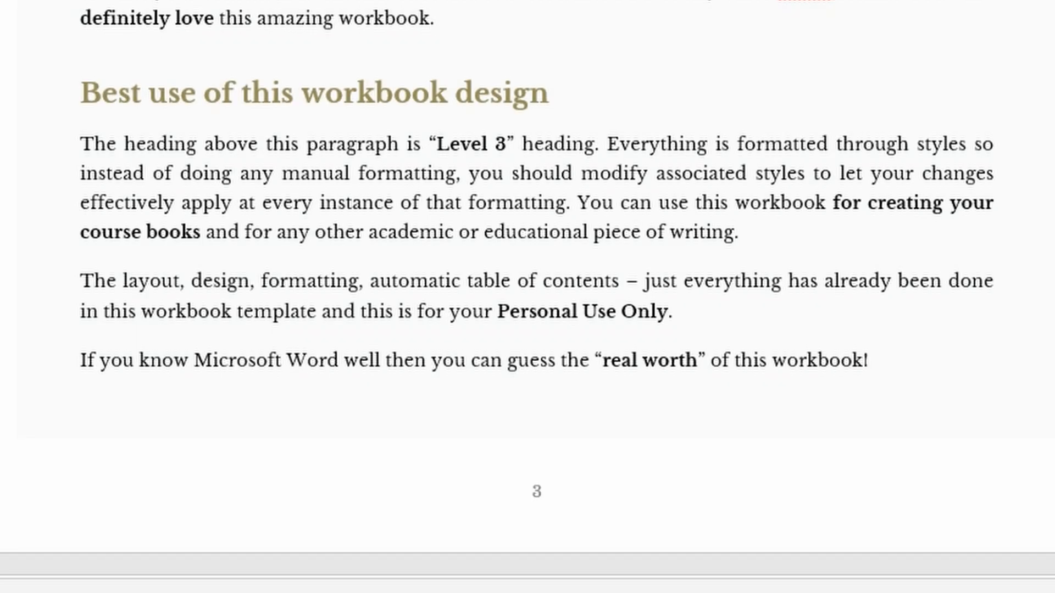
- Turn on Different First Page for the cover page's footer and return to the document body
scroll(527, 297, "up", 20)
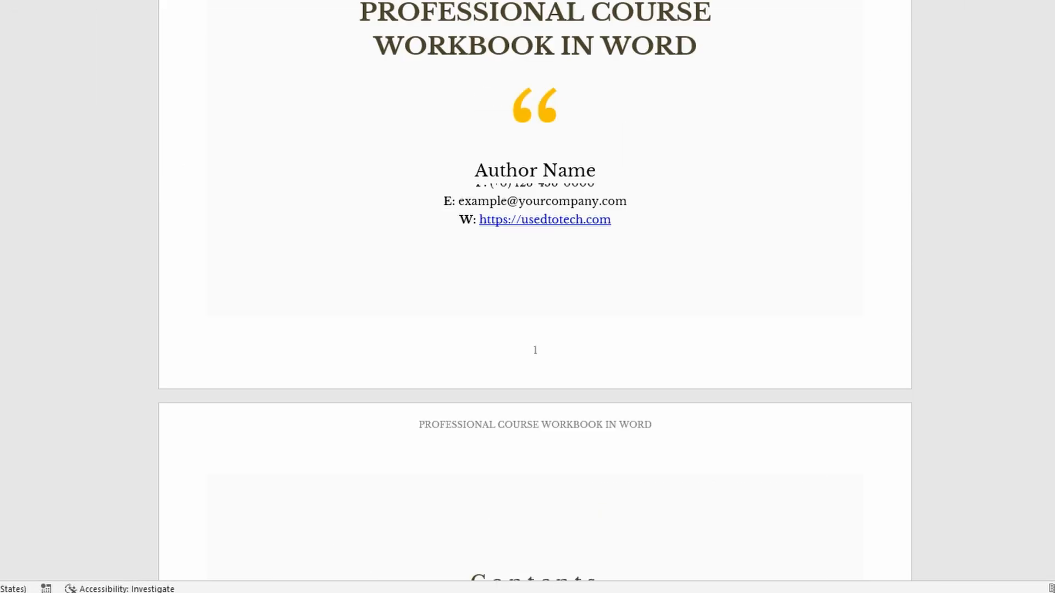
scroll(527, 296, "up", 8)
scroll(527, 296, "down", 18)
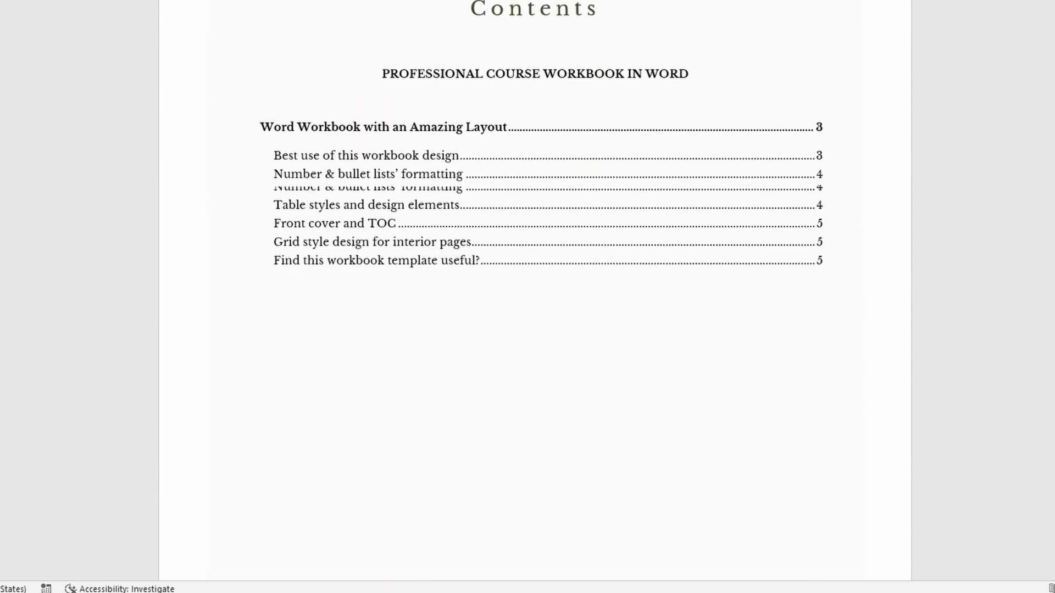
scroll(251, 445, "down", 3)
scroll(251, 445, "down", 2, "ctrl")
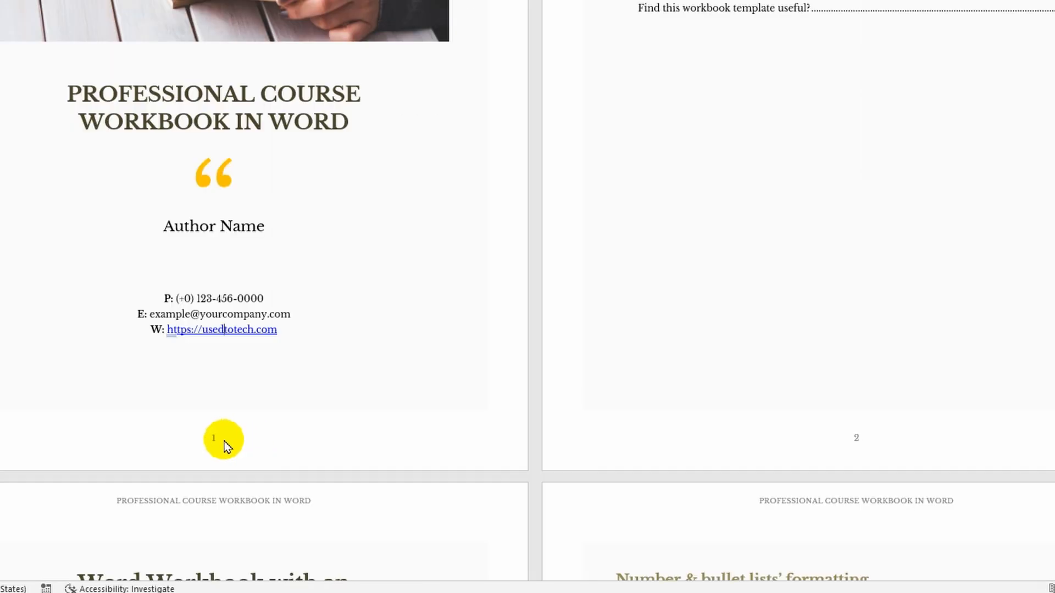
double_click(446, 497)
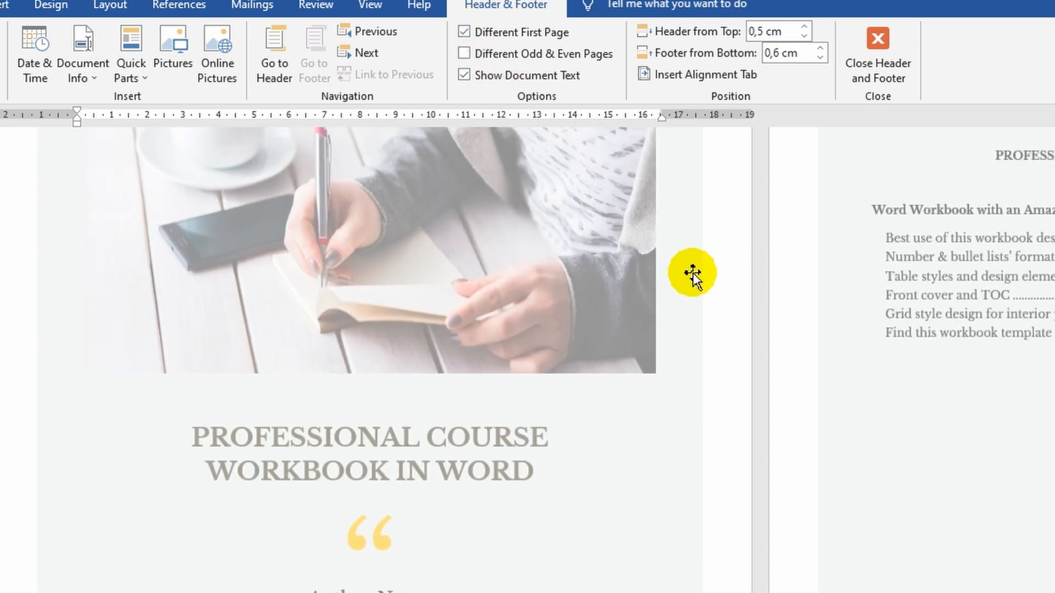
key("Escape")
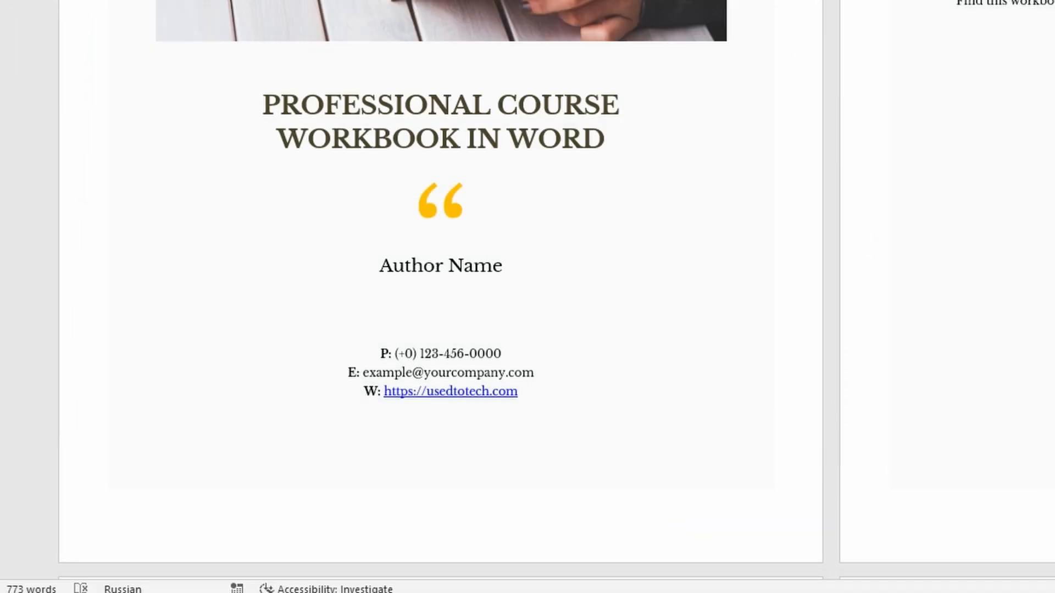
- Turn on Different First Page for the contents page's section 2 footer and return to the document body
double_click(440, 487)
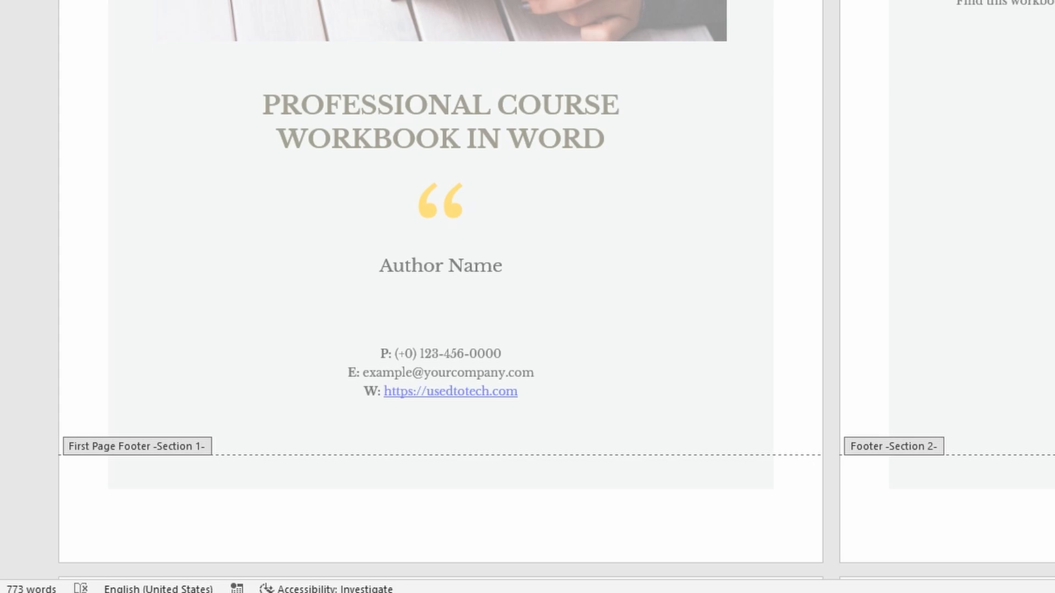
left_click(549, 0)
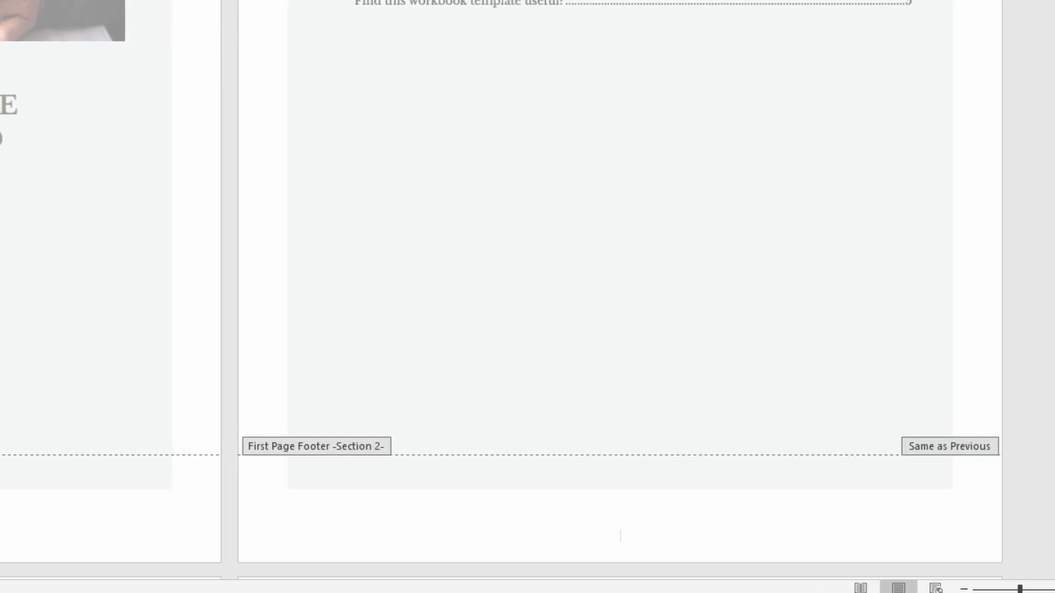
double_click(993, 144)
- Examine the page numbers at the foot of the workbook's pages, with several pages in view at once
middle_click(881, 246)
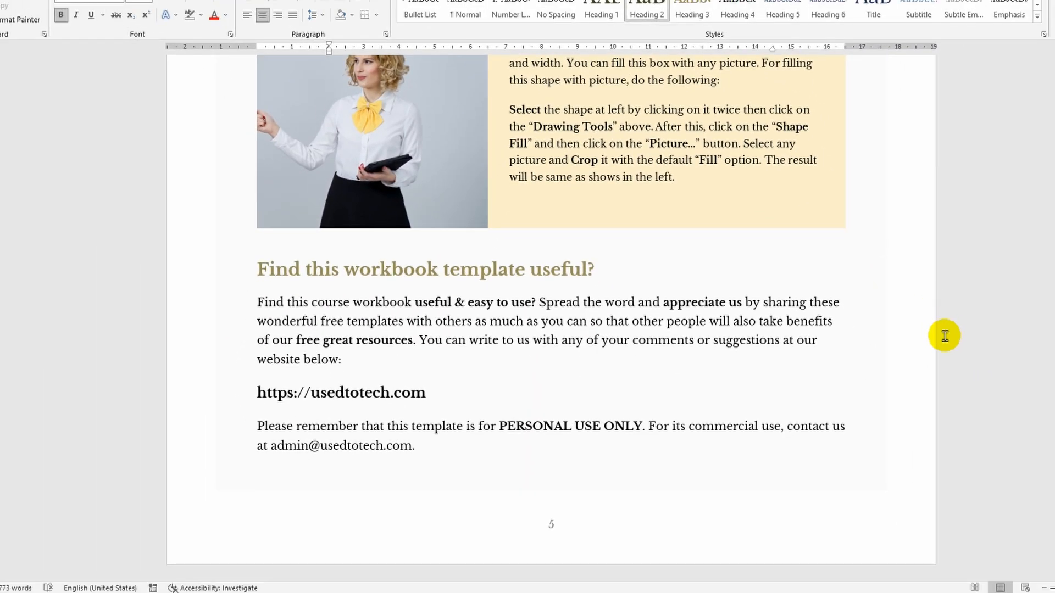
scroll(1017, 439, "up", 1)
left_click(1045, 588)
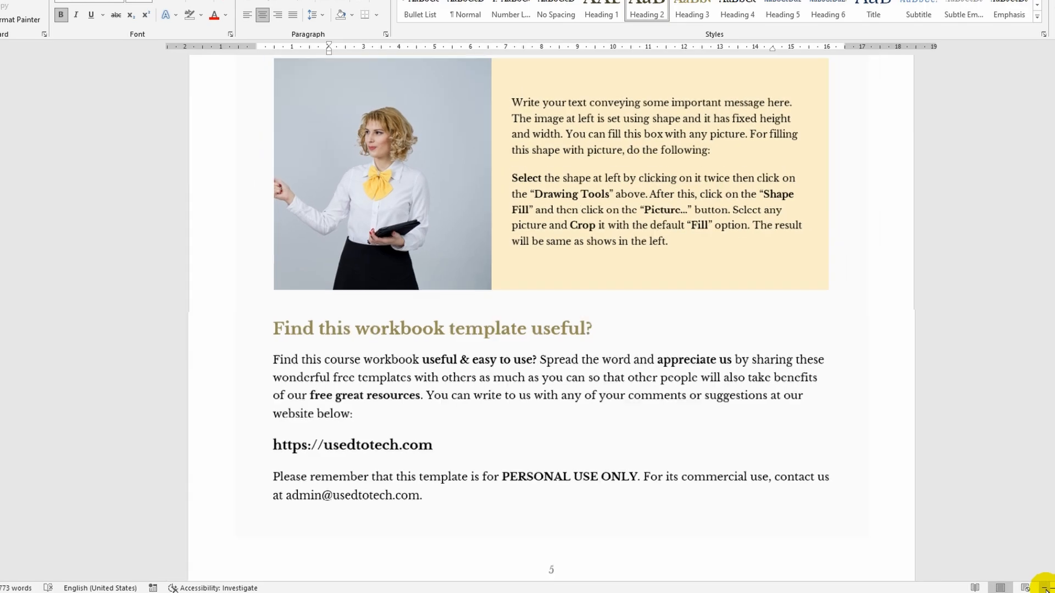
left_click(1044, 588)
left_click(1045, 588)
left_click(1045, 588)
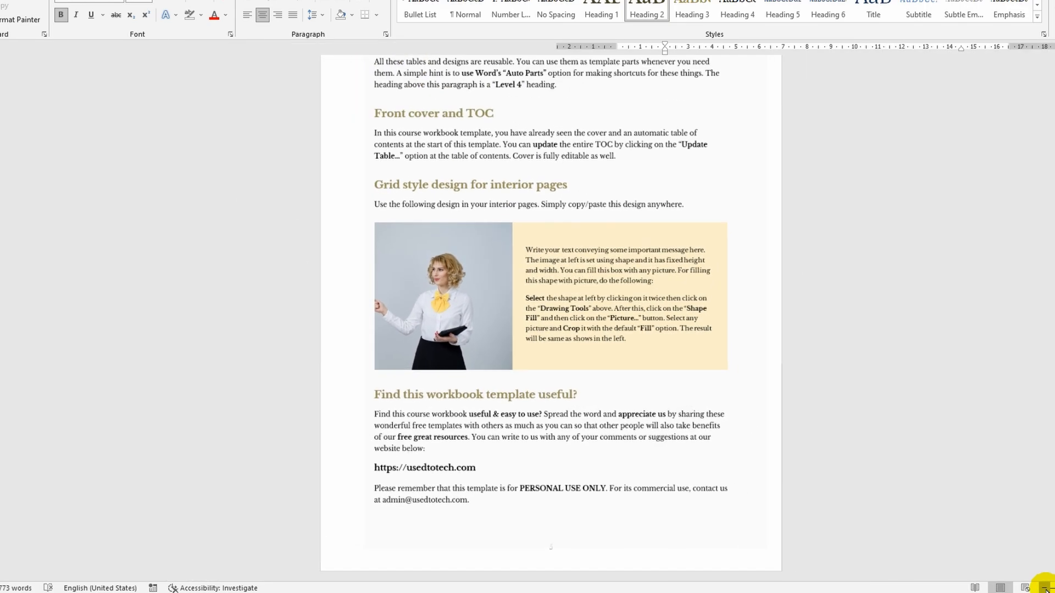
left_click(1045, 588)
left_click(1045, 588)
left_click(1045, 588)
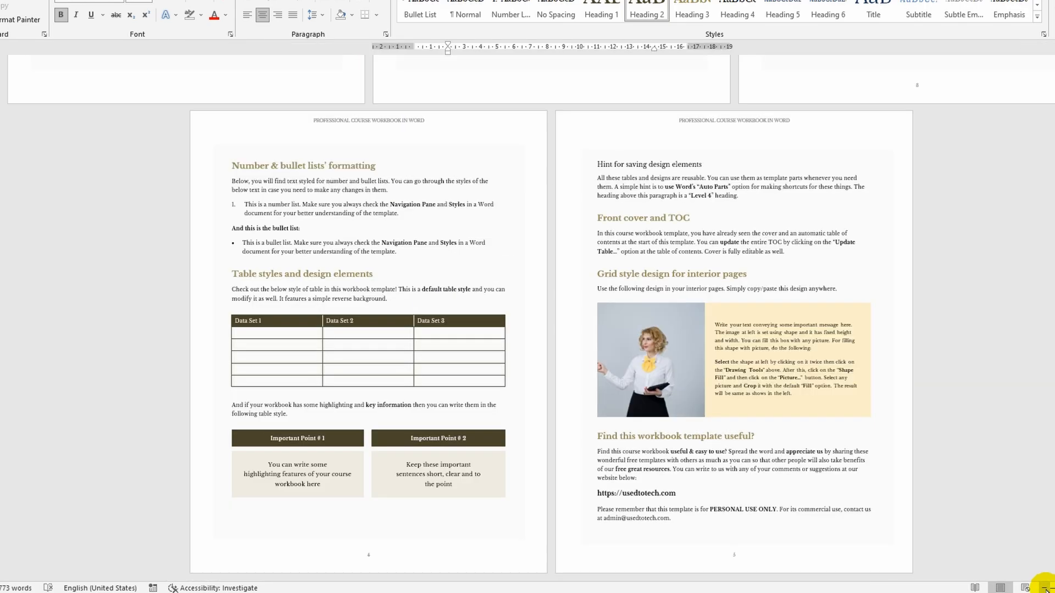
scroll(527, 297, "up", 8)
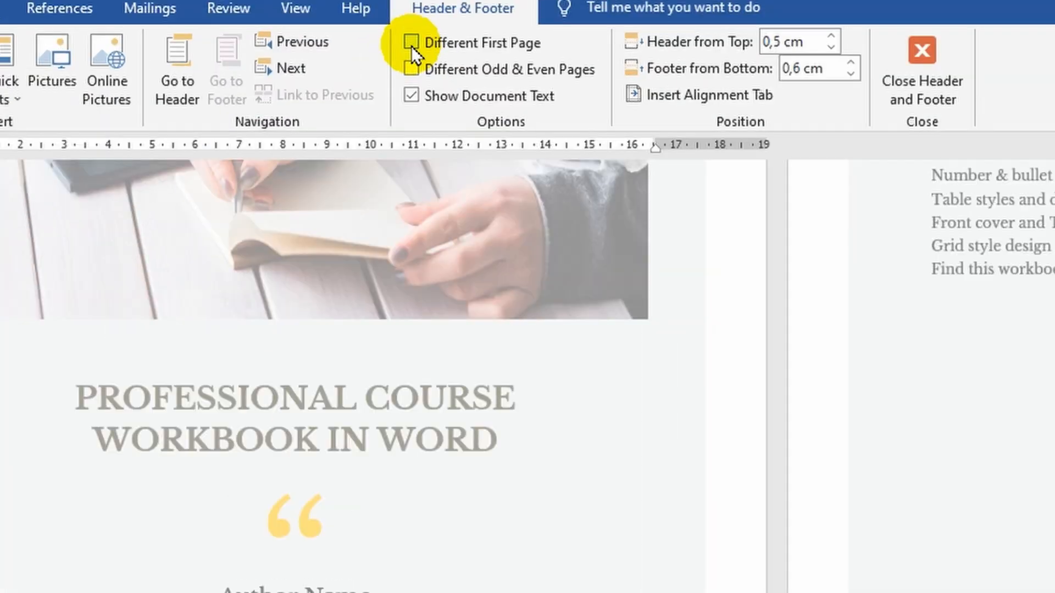